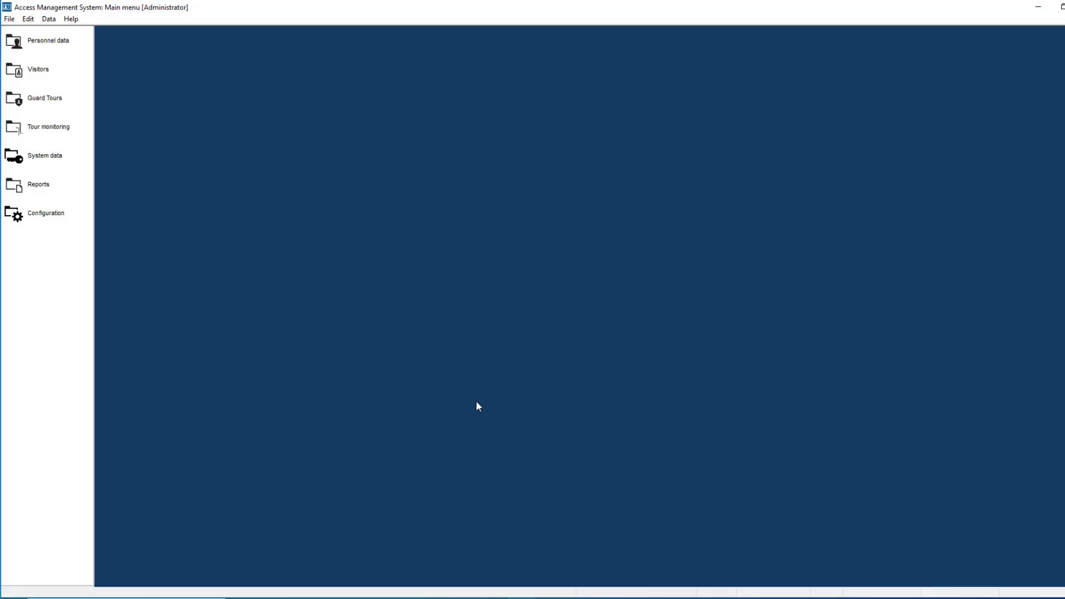
# - Create a company record with short name RoHo and name RoHo Security in the personnel data, and save it
pyautogui.click(50, 42)
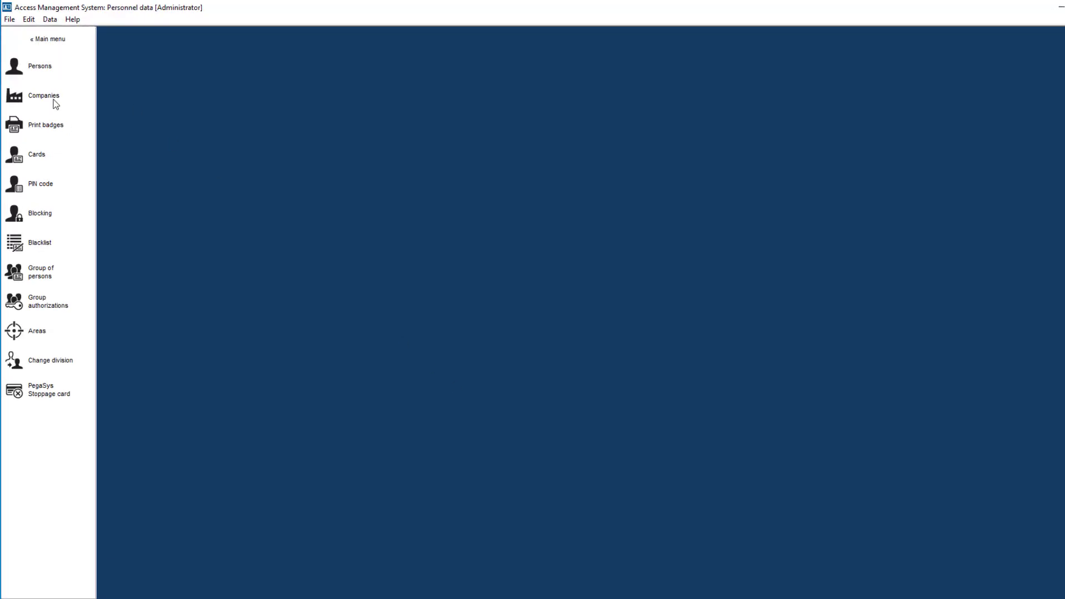
pyautogui.click(55, 101)
pyautogui.click(262, 70)
pyautogui.write('Ro')
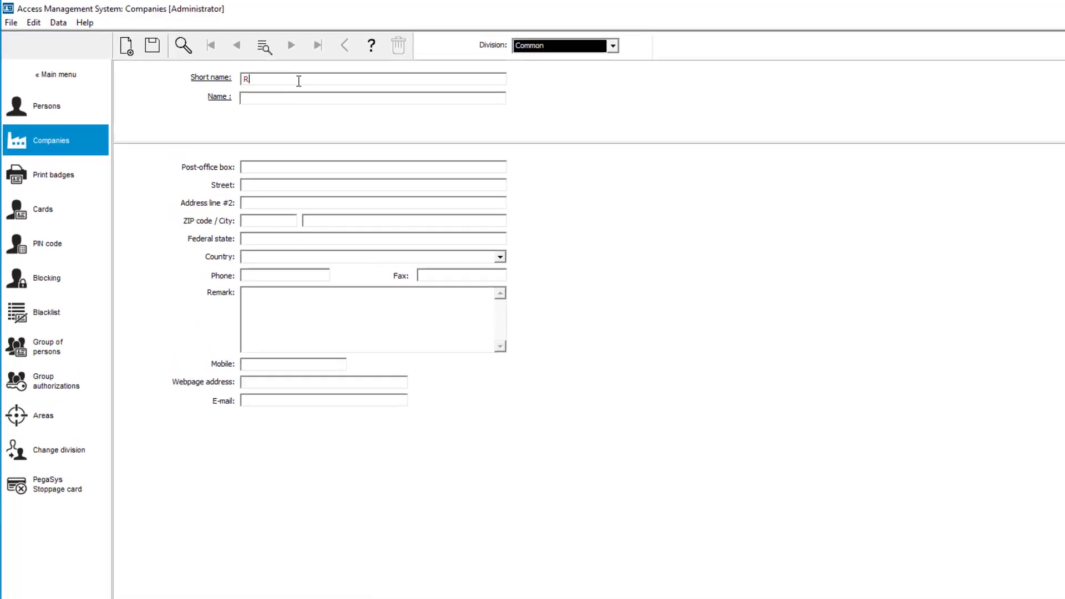
pyautogui.write('Ho')
pyautogui.press('Tab')
pyautogui.write('RoHo')
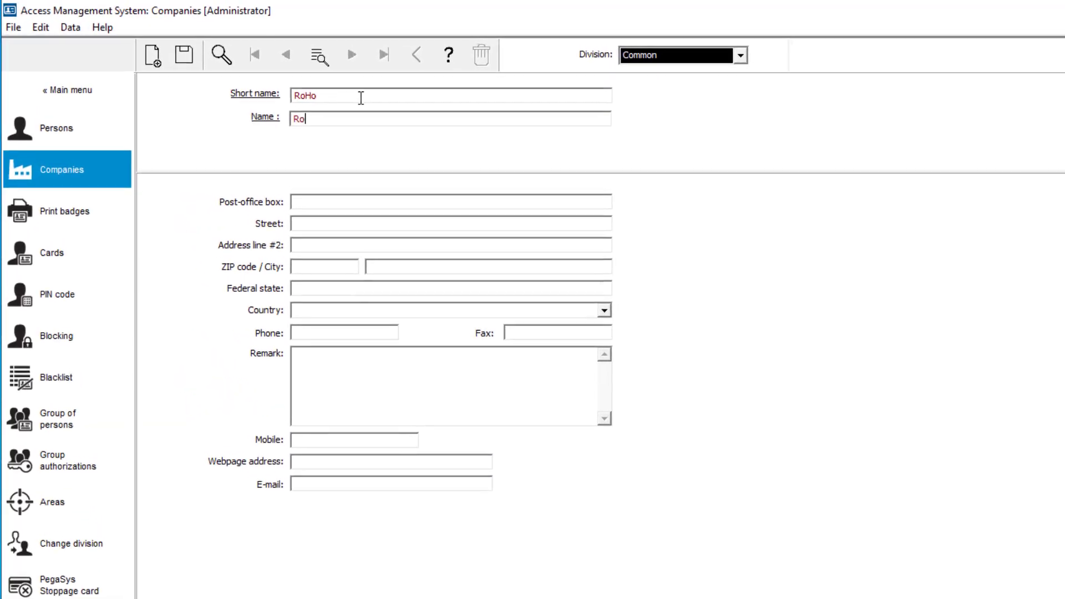
pyautogui.write(' Security')
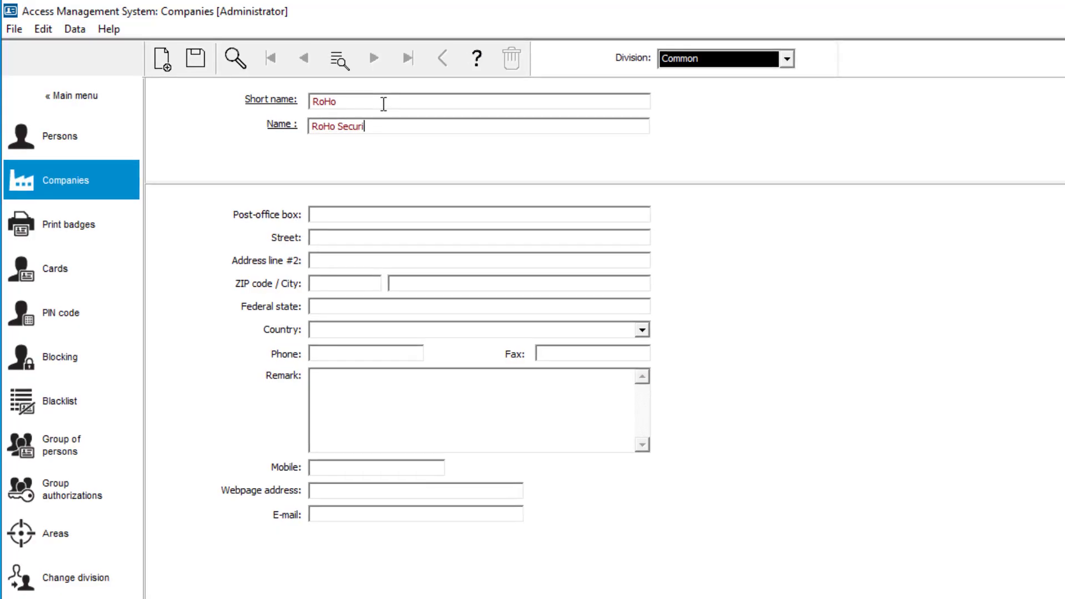
pyautogui.click(203, 55)
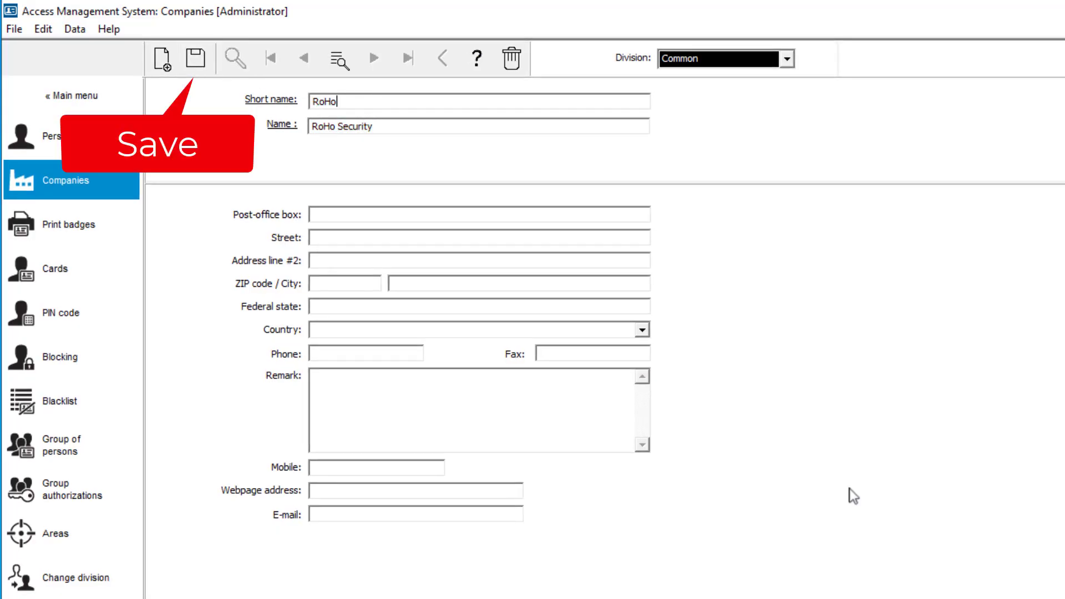
# - Start a person record with the first employee's last and first name, person class Employee and company RoHo
pyautogui.click(75, 139)
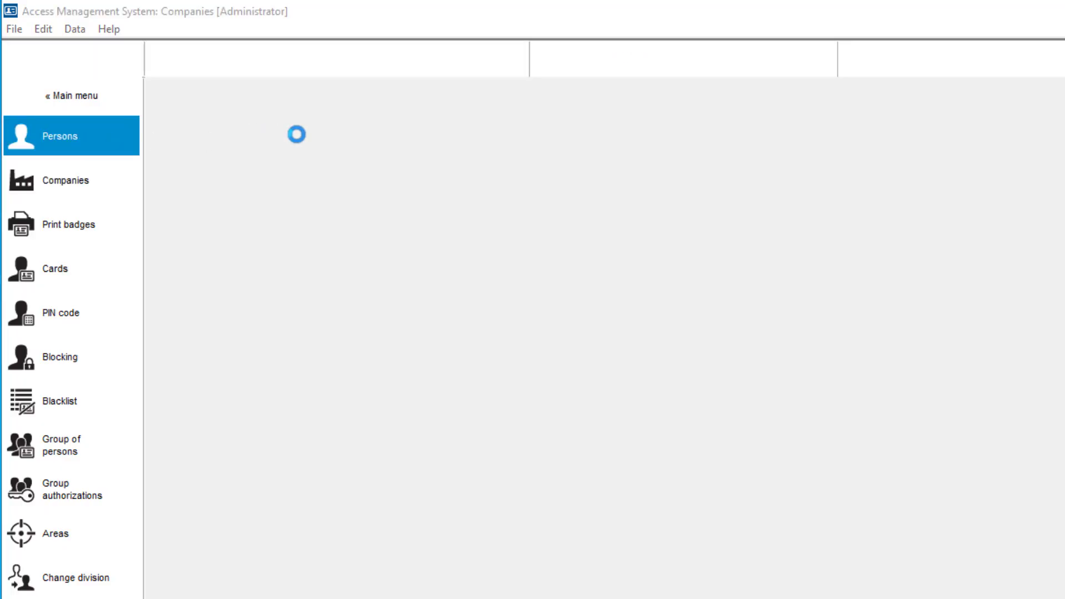
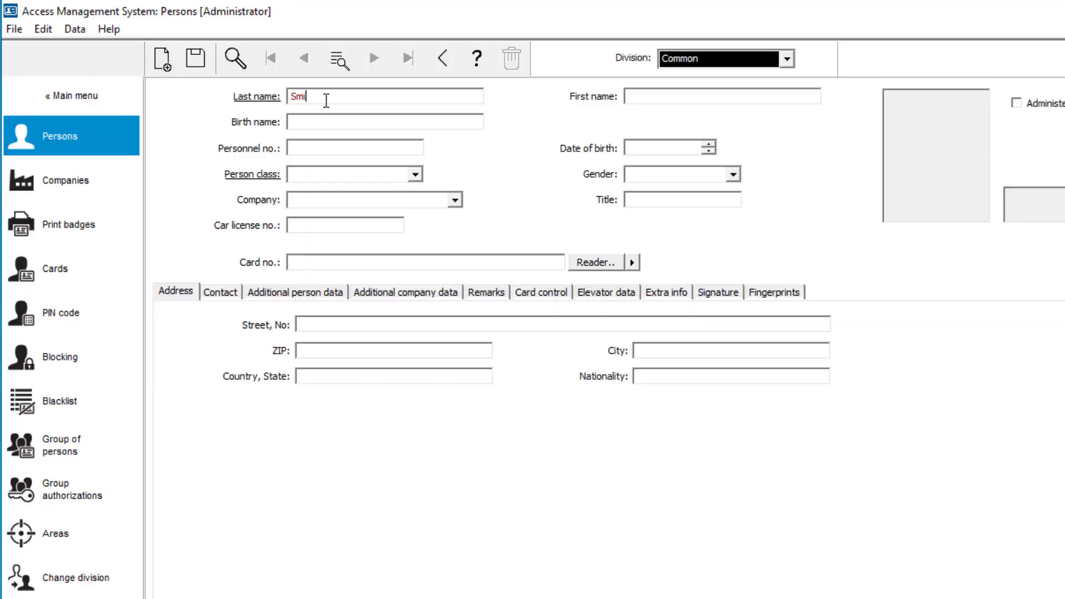
pyautogui.click(415, 174)
pyautogui.click(411, 189)
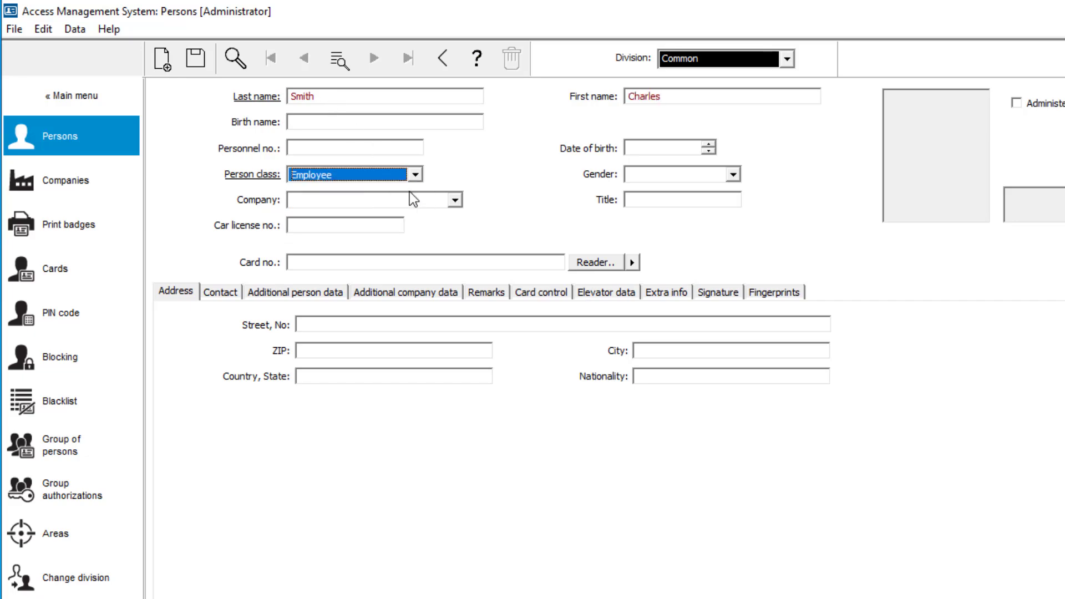
pyautogui.click(455, 201)
pyautogui.click(438, 216)
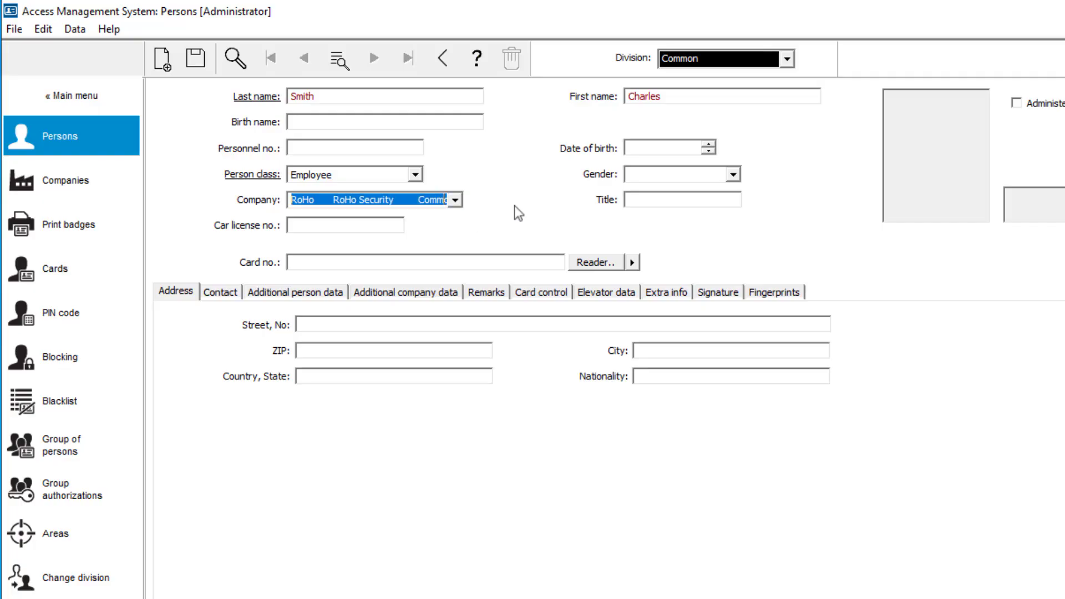
# - Set the first employee's gender to Male and enter the date of birth
pyautogui.click(734, 174)
pyautogui.click(721, 190)
pyautogui.click(667, 147)
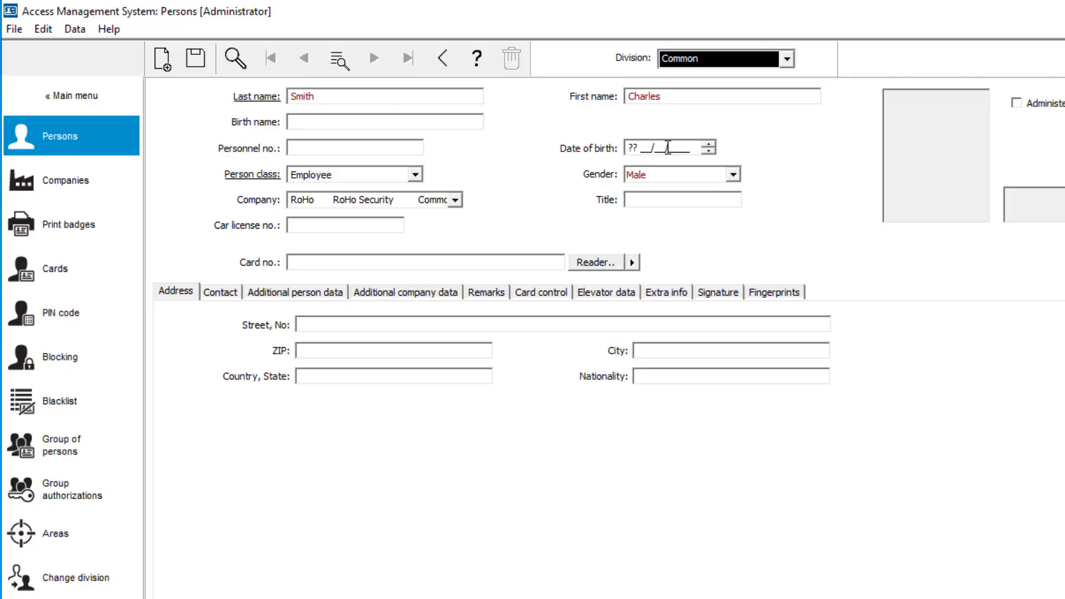
pyautogui.write('02/12/')
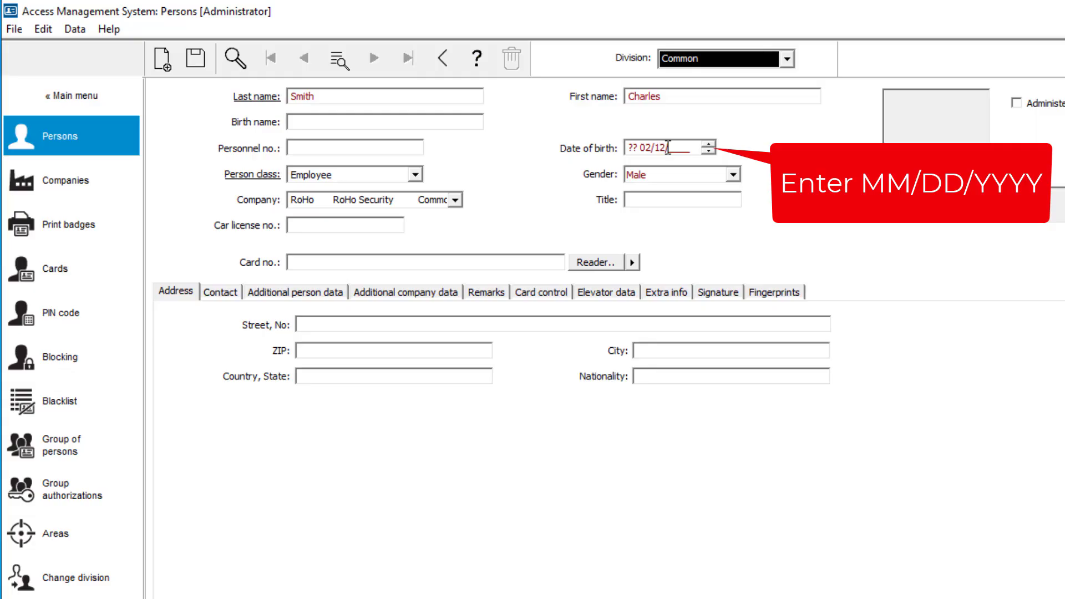
pyautogui.write('1960')
pyautogui.press('Tab')
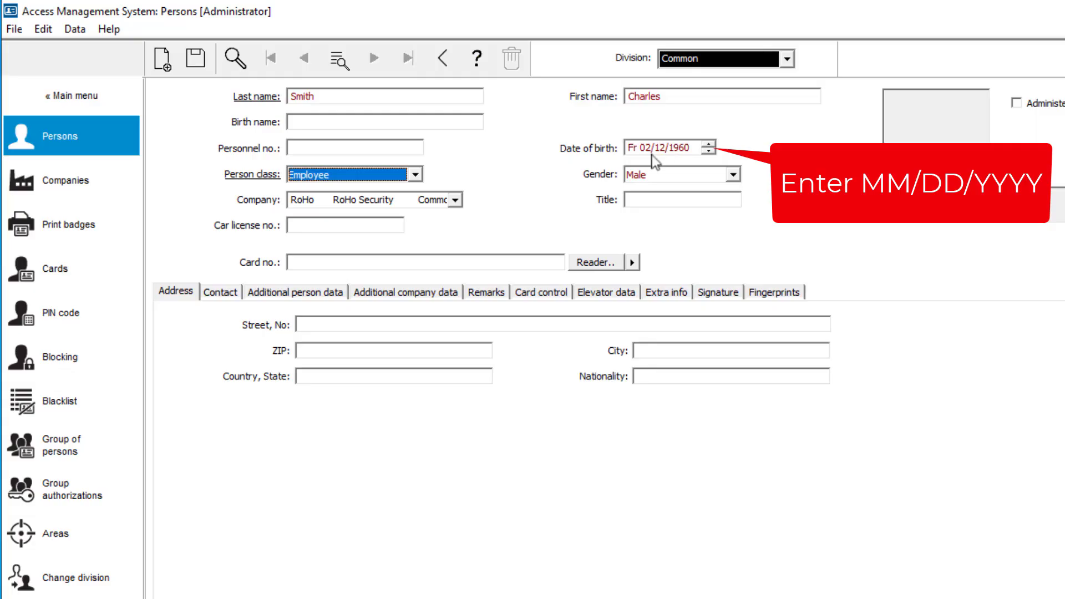
# - Enter General Management as the department in the additional company data and save the person record
pyautogui.click(375, 299)
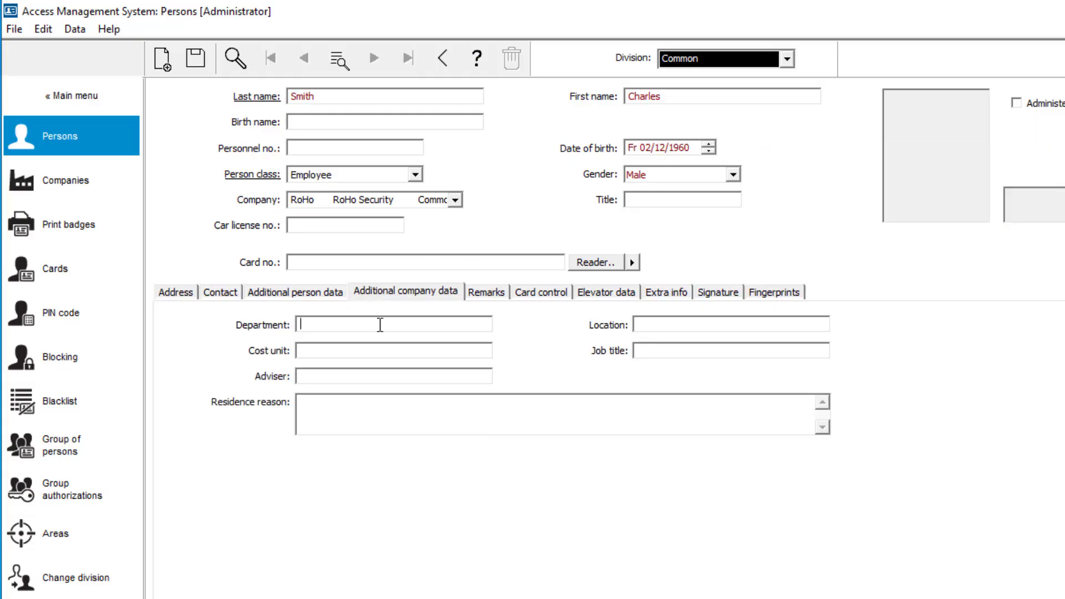
pyautogui.write('General Management')
pyautogui.click(196, 59)
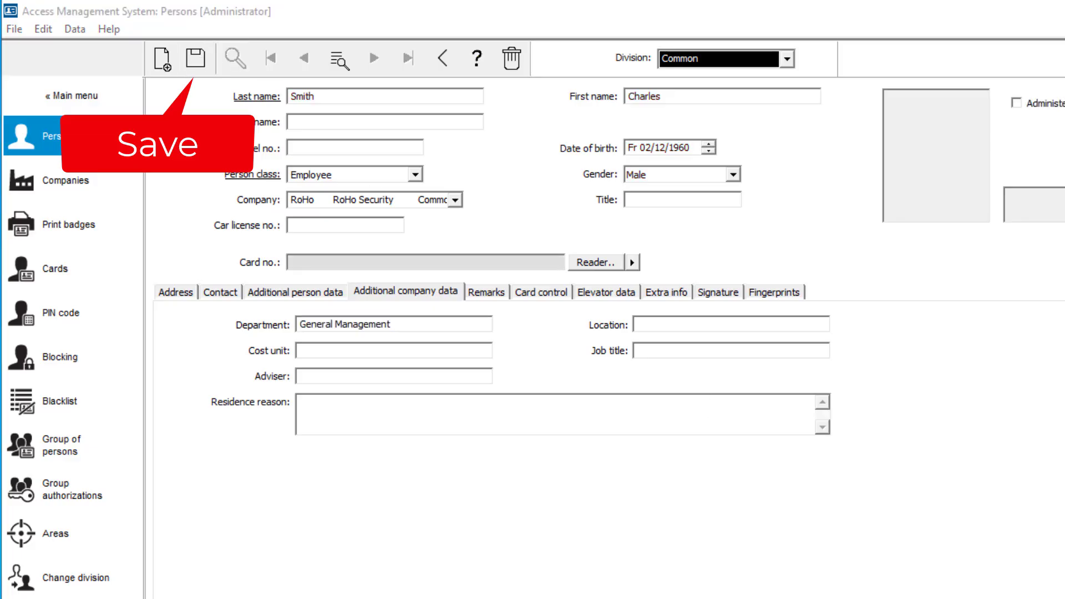
# - Start a new person record with the second employee's last and first name, person class Employee and company RoHo
pyautogui.click(163, 60)
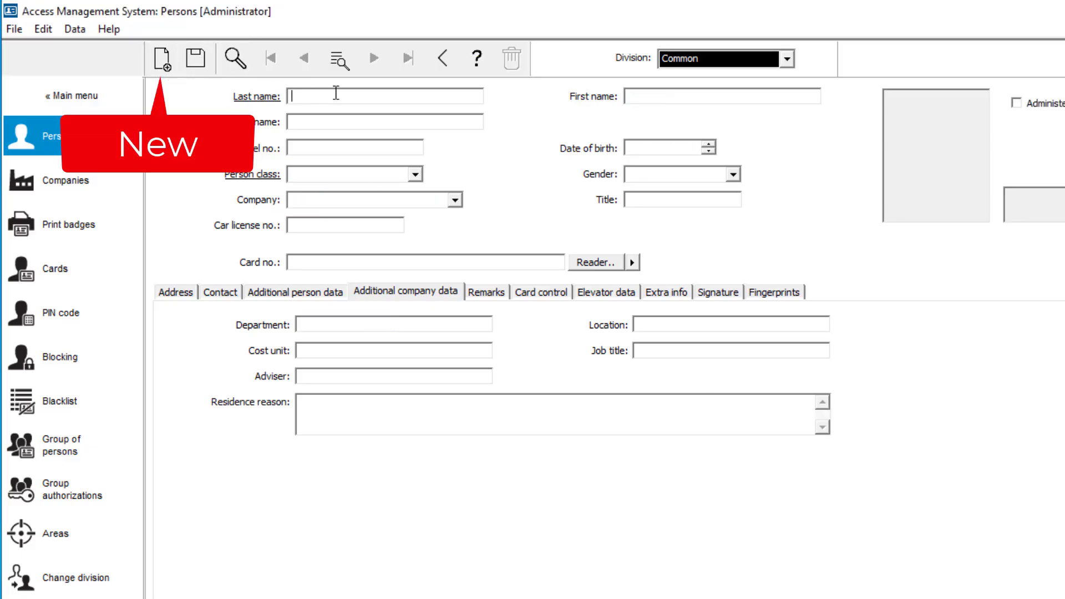
pyautogui.press('Tab')
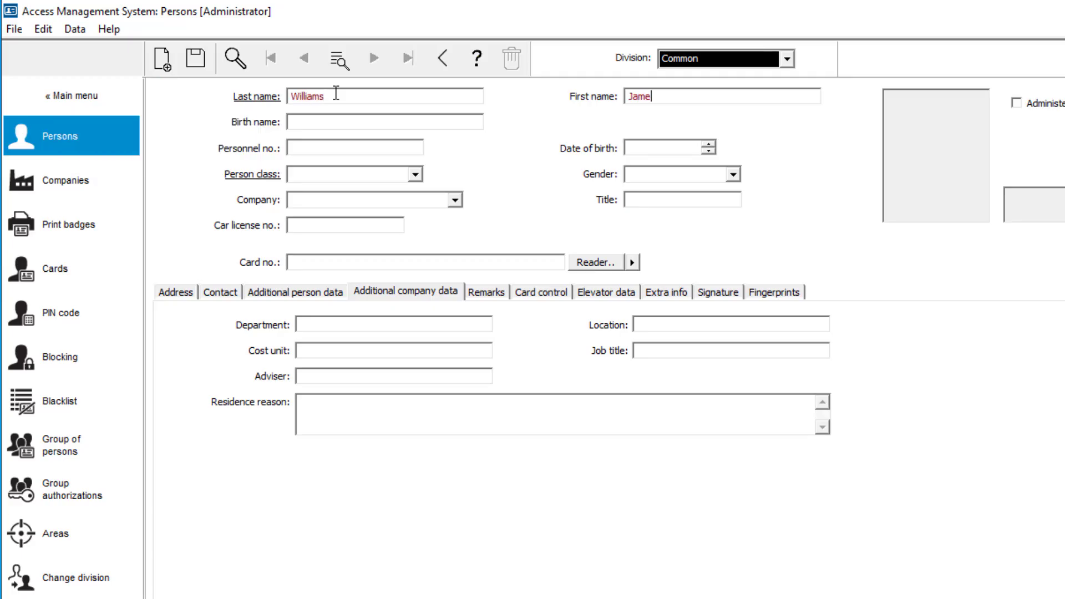
pyautogui.click(414, 175)
pyautogui.click(310, 191)
pyautogui.click(455, 200)
pyautogui.click(456, 216)
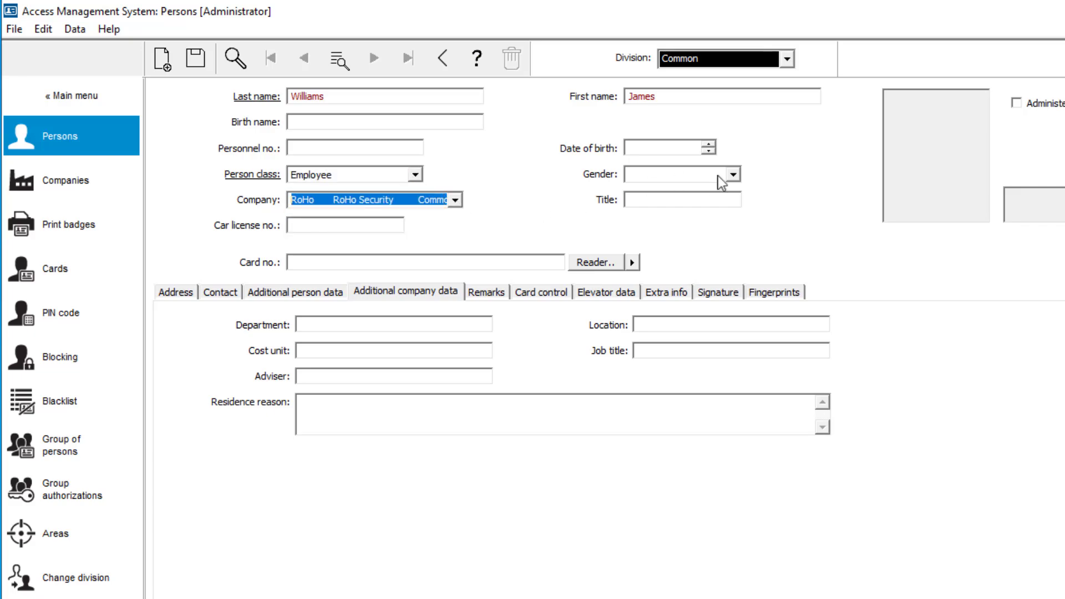
# - Set the second employee's gender to Male and fill in the date of birth
pyautogui.click(733, 174)
pyautogui.click(714, 192)
pyautogui.click(689, 147)
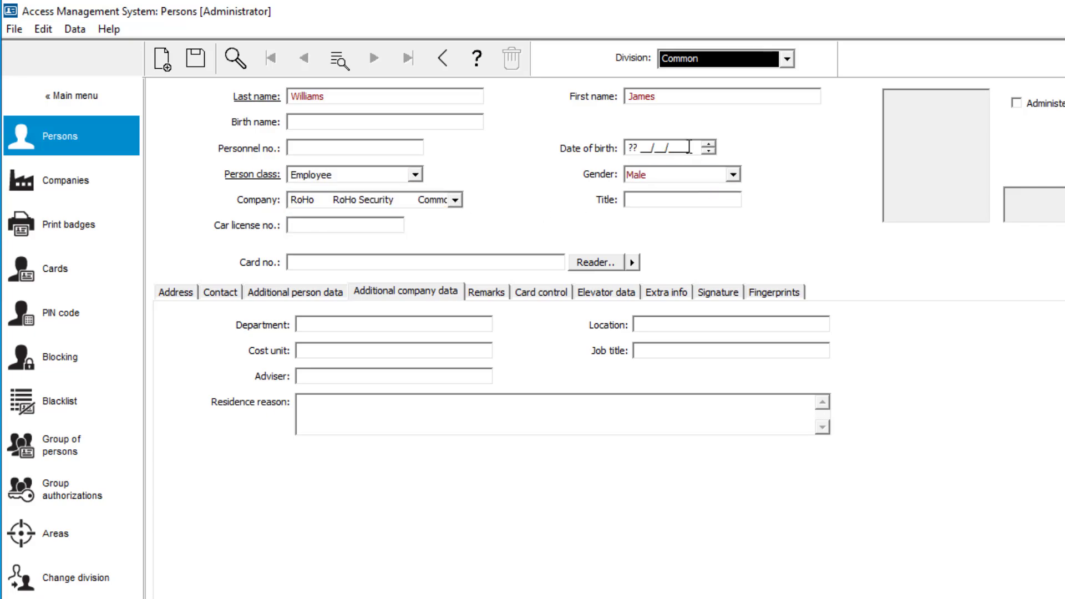
pyautogui.write('05301987')
pyautogui.press('Tab')
# - Enter Sales as the second employee's department and save the person record
pyautogui.click(368, 290)
pyautogui.click(357, 322)
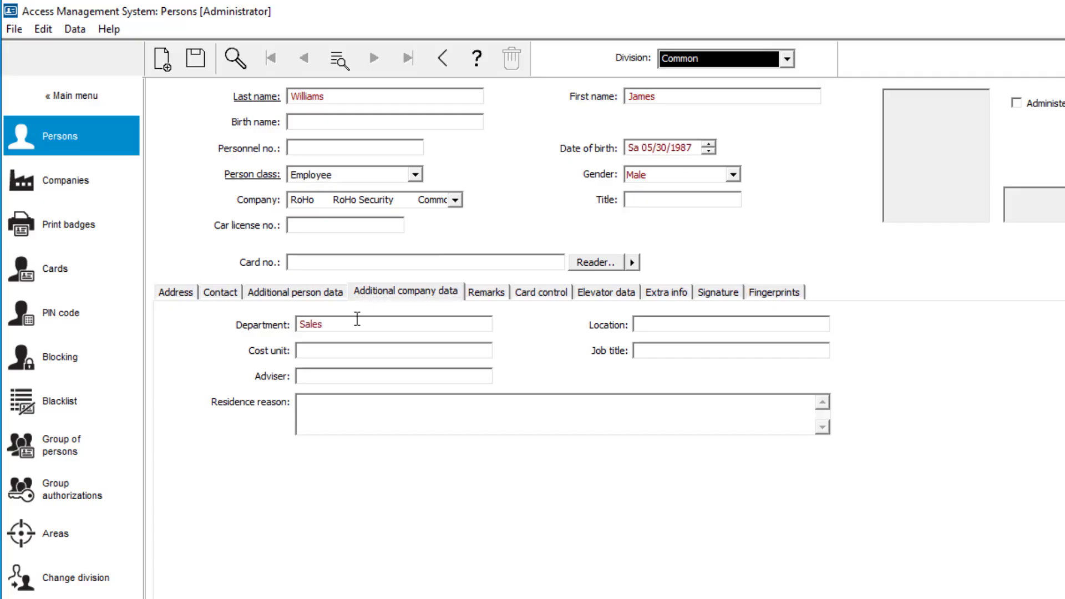
pyautogui.click(195, 58)
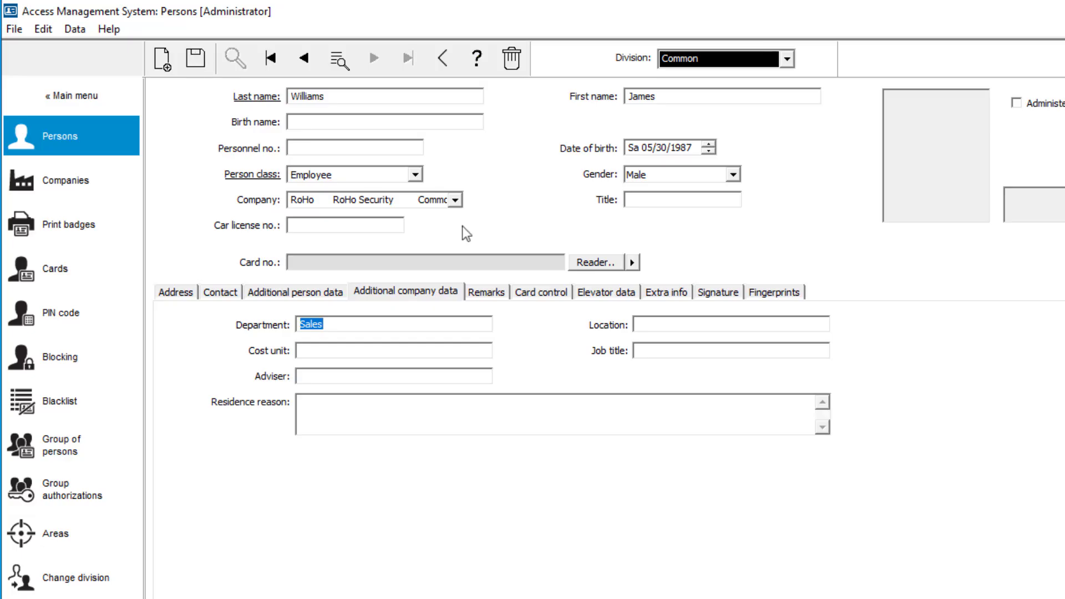
# - Start a new person record with the third employee's last and first name, person class Employee and company RoHo
pyautogui.click(163, 58)
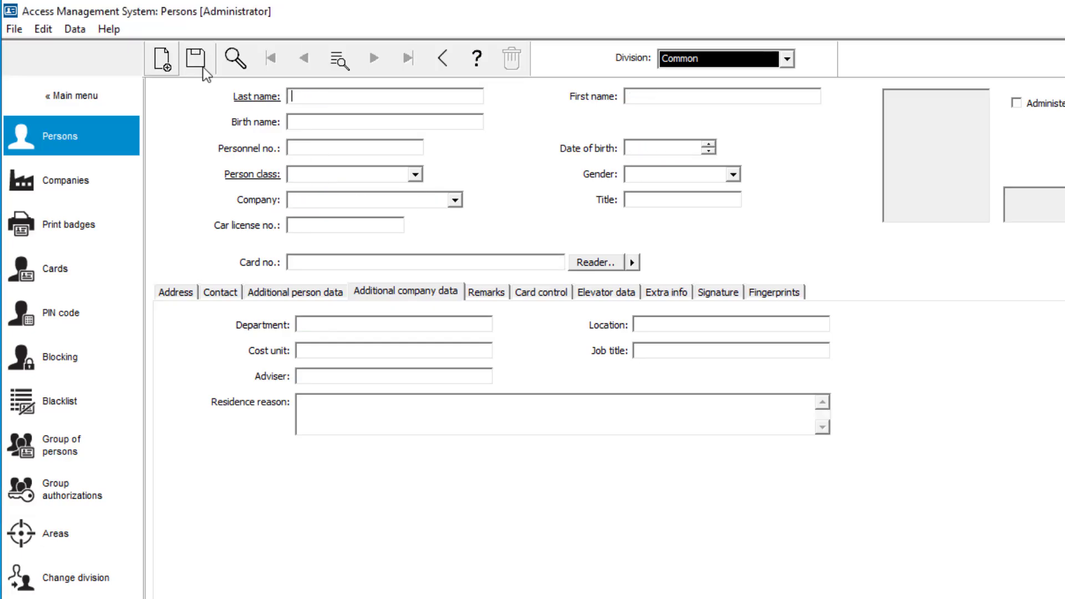
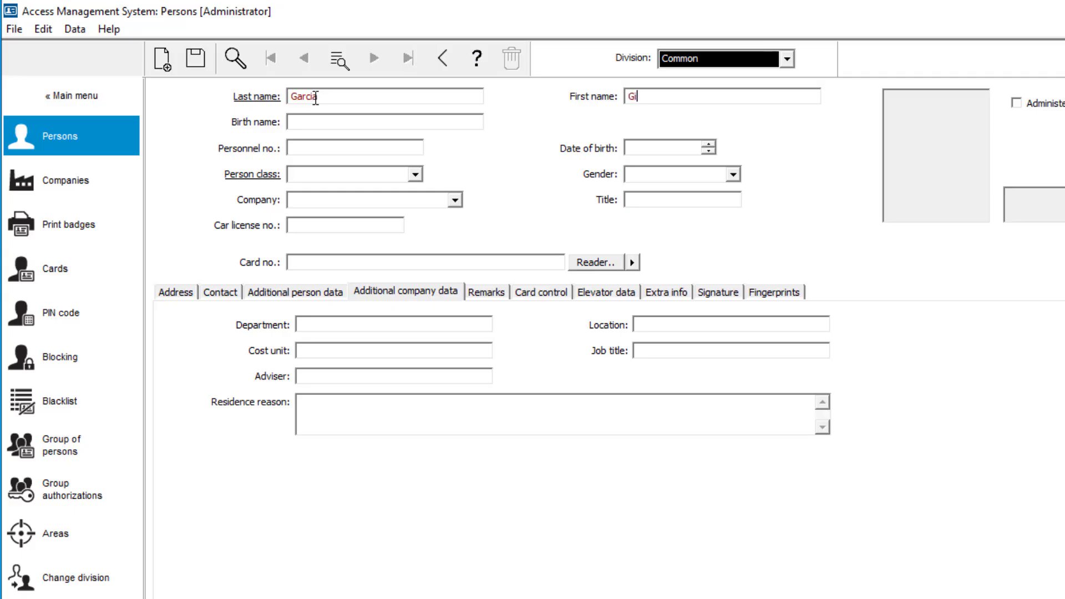
pyautogui.click(414, 174)
pyautogui.click(405, 185)
pyautogui.click(455, 200)
pyautogui.click(443, 218)
# - Set the third employee's gender to Female and enter the date of birth
pyautogui.click(733, 174)
pyautogui.click(643, 202)
pyautogui.click(671, 149)
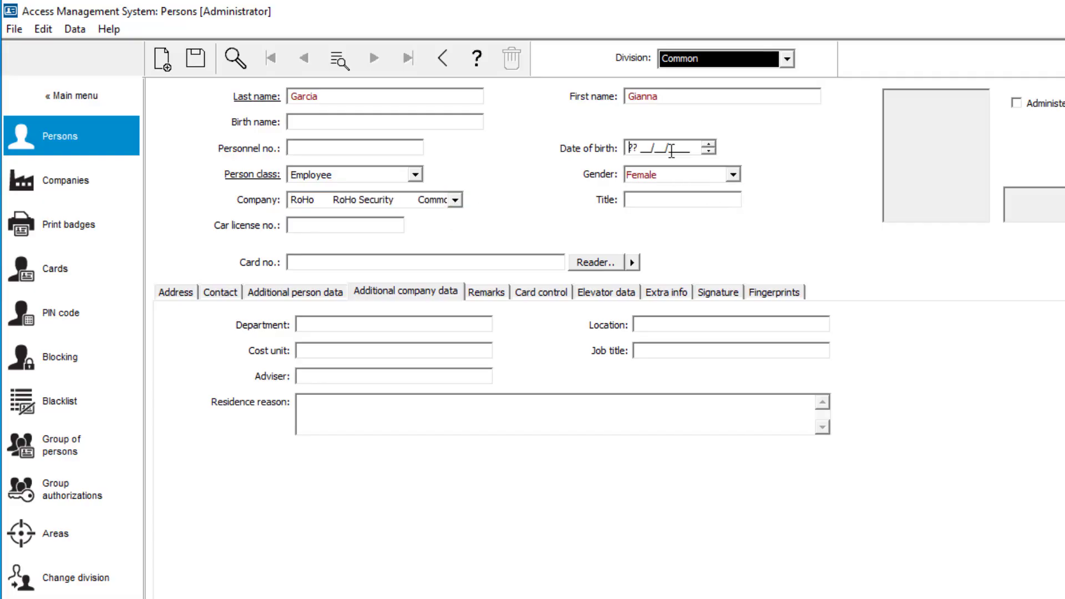
pyautogui.write('01181982')
# - Enter Marketing as the third employee's department and save the person record
pyautogui.click(369, 323)
pyautogui.write('Marketing')
pyautogui.click(195, 59)
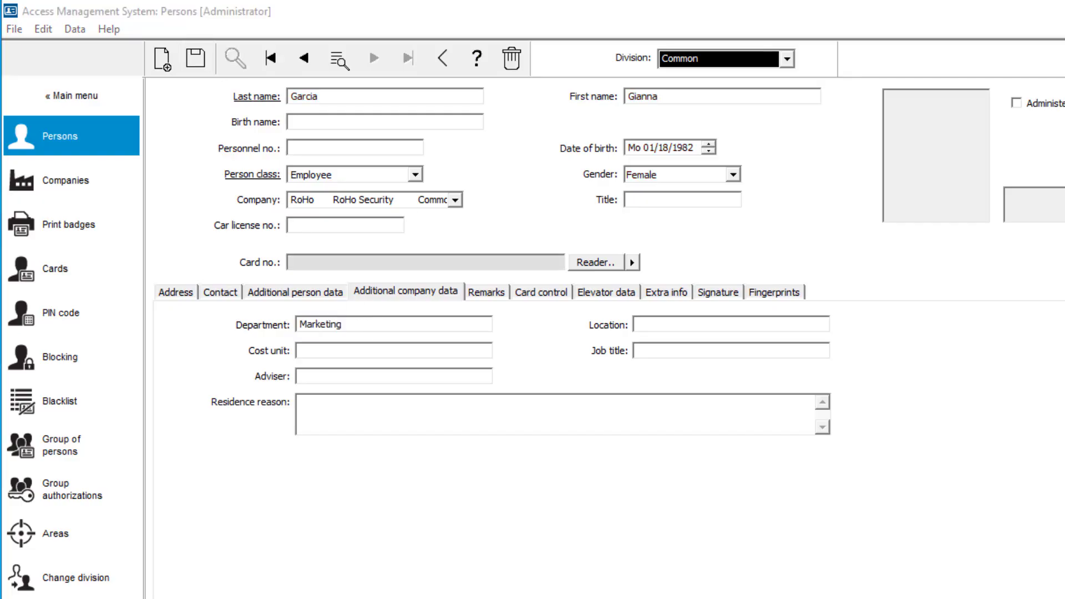
# - Start a new person record with the fourth employee's last and first name, person class Employee and company RoHo
pyautogui.click(162, 59)
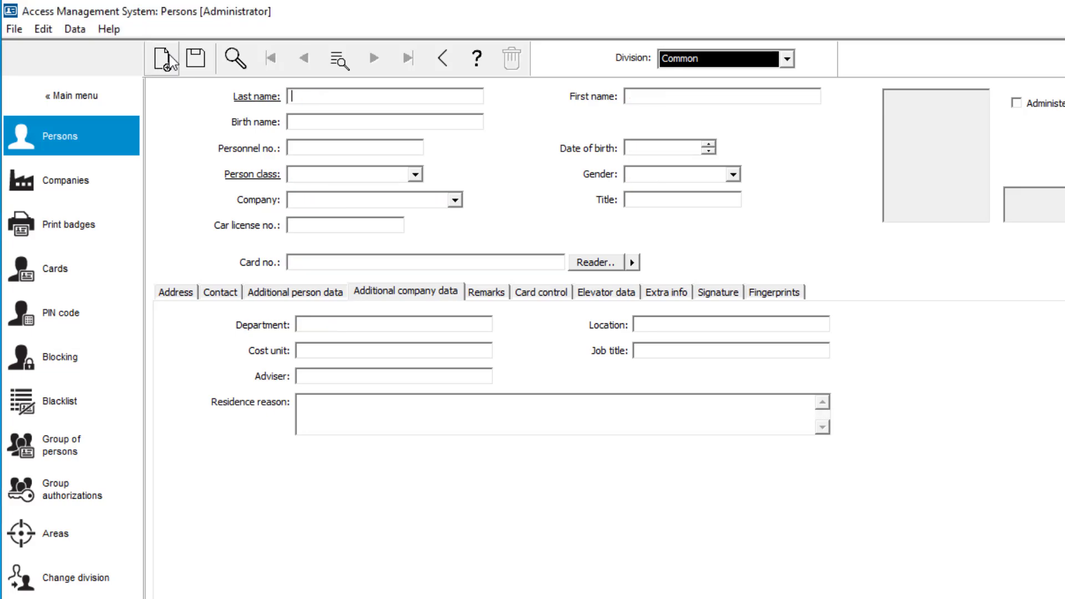
pyautogui.click(319, 96)
pyautogui.press('Tab')
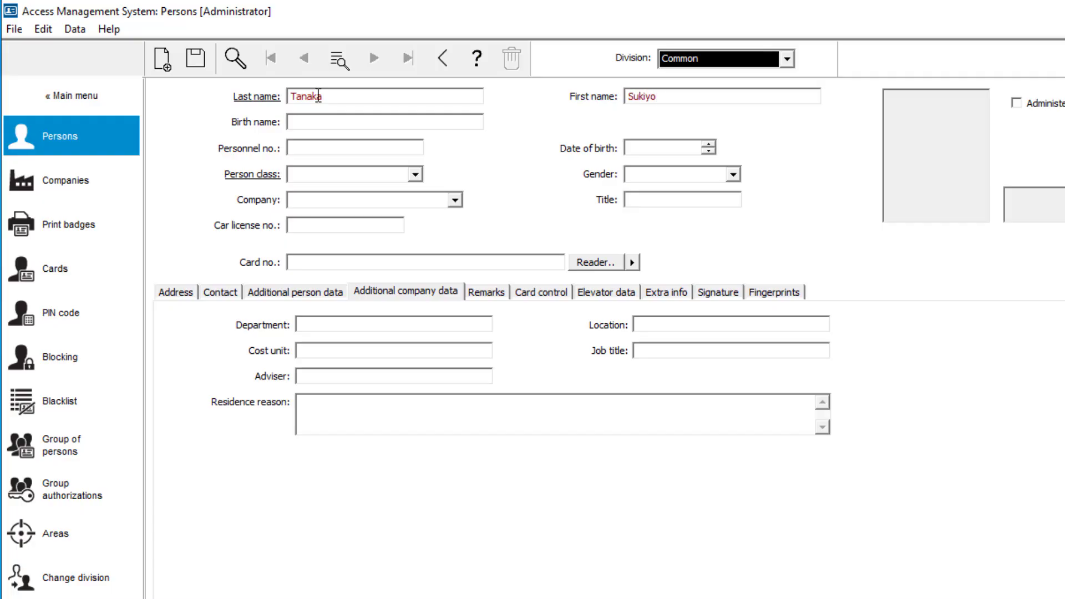
pyautogui.click(415, 173)
pyautogui.click(409, 189)
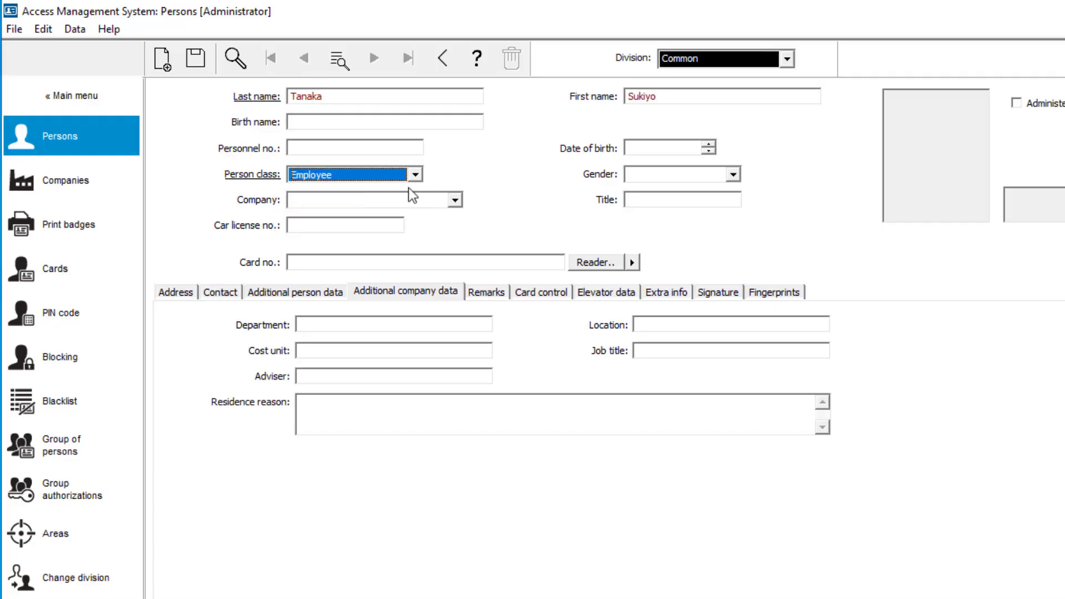
pyautogui.click(454, 200)
pyautogui.click(441, 220)
# - Set the fourth employee's gender to Female and fill in the date of birth
pyautogui.click(733, 174)
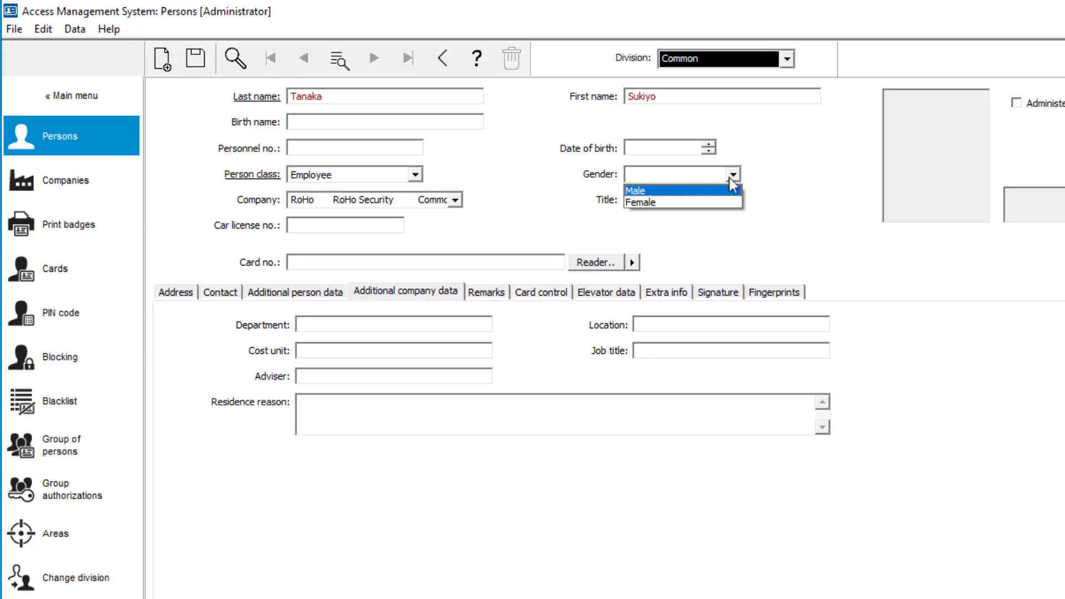
pyautogui.click(685, 202)
pyautogui.click(657, 151)
pyautogui.write('12091967')
pyautogui.press('Tab')
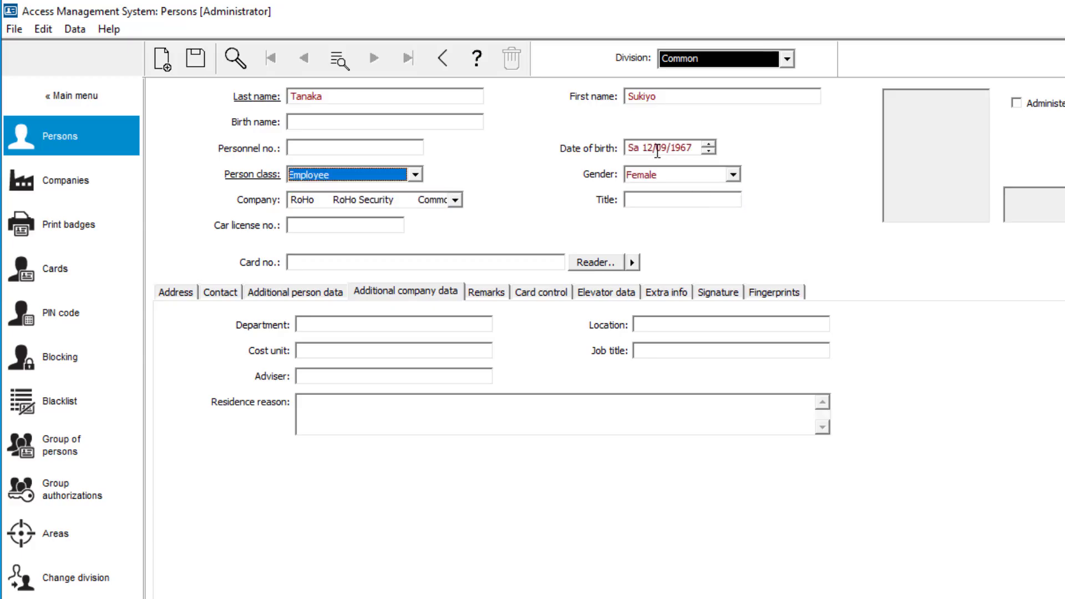
# - Enter Office Management as the fourth employee's department and save the person record
pyautogui.click(468, 321)
pyautogui.write('Office Manage')
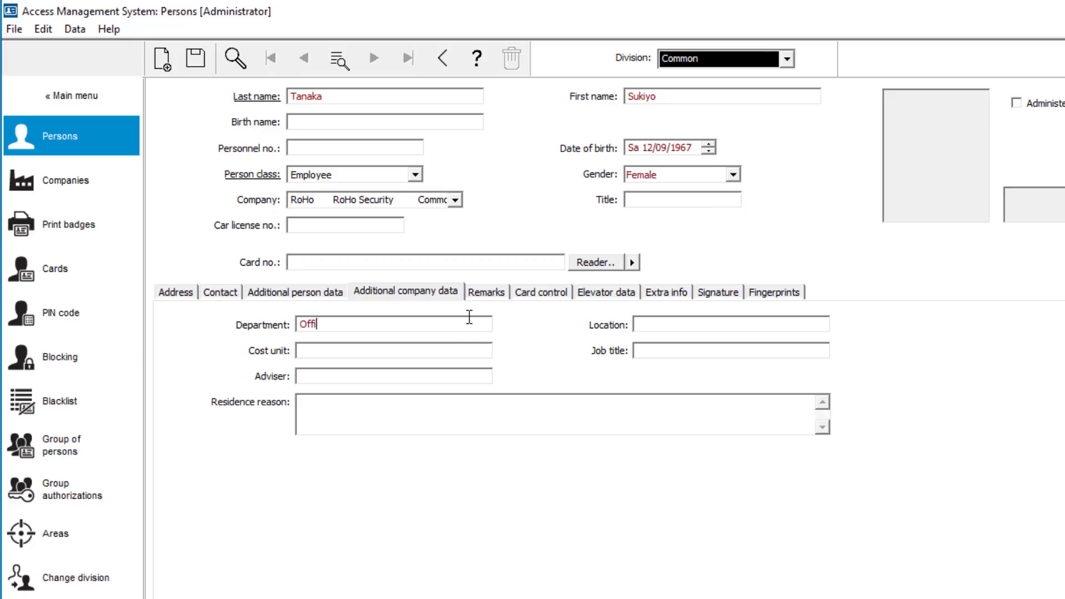
pyautogui.write('ment')
pyautogui.click(195, 58)
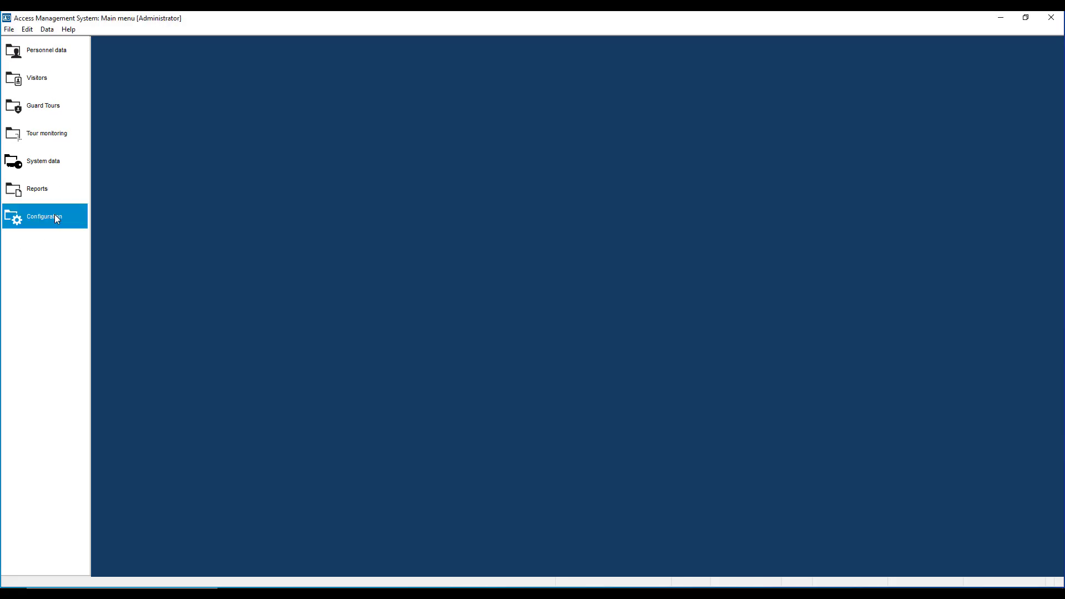
# - Add a card reader to the workstation in the configuration options and set its type to Access Reader
pyautogui.click(54, 214)
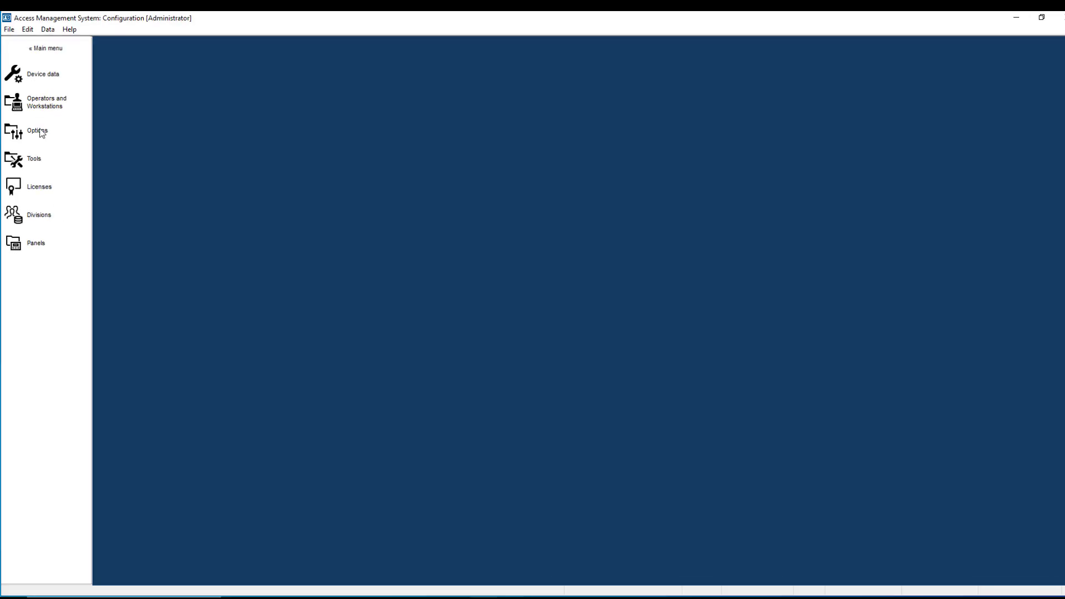
pyautogui.click(45, 142)
pyautogui.click(205, 146)
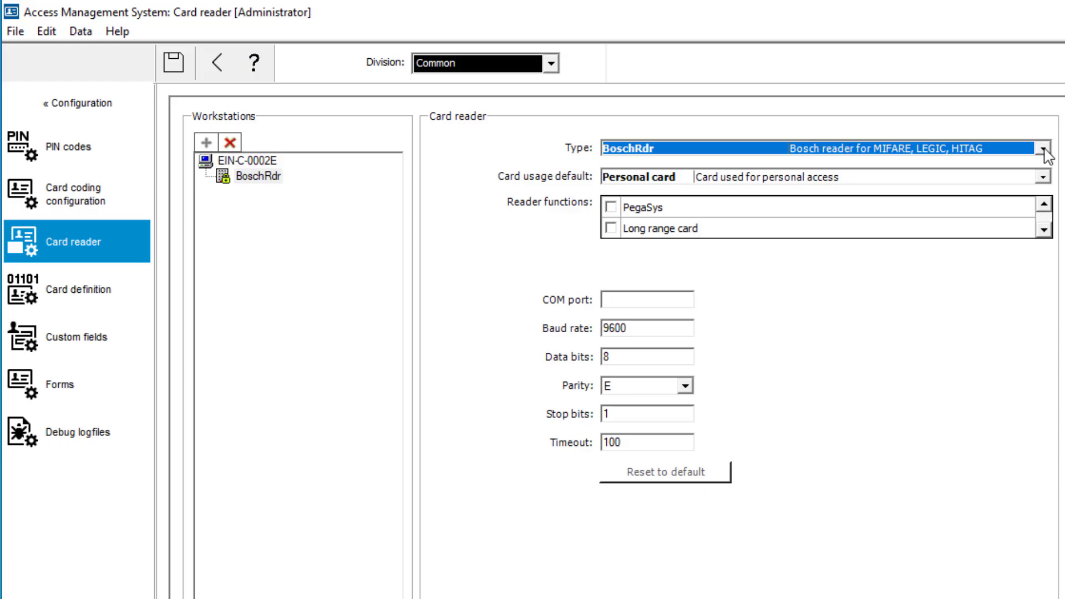
pyautogui.click(1042, 149)
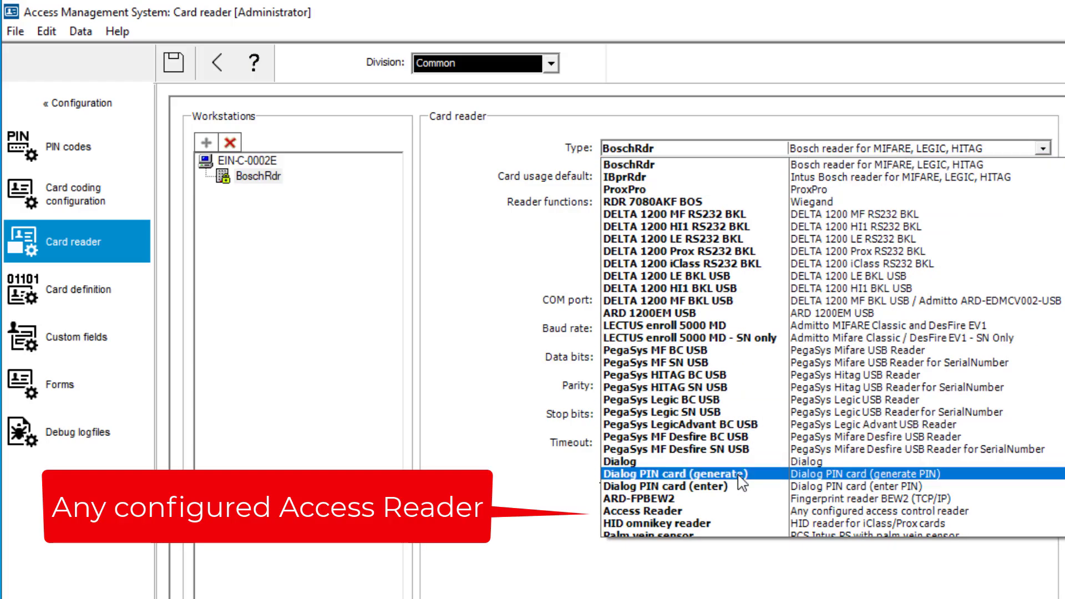
pyautogui.click(739, 510)
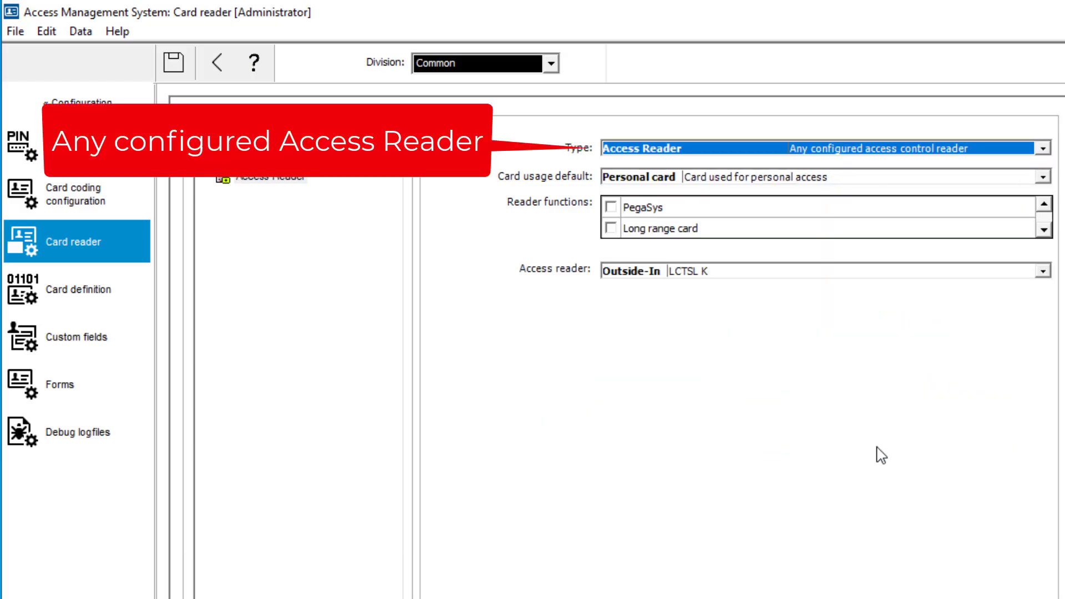
# - Choose Inside-Out as the workstation's access reader and save the card reader configuration
pyautogui.click(1043, 271)
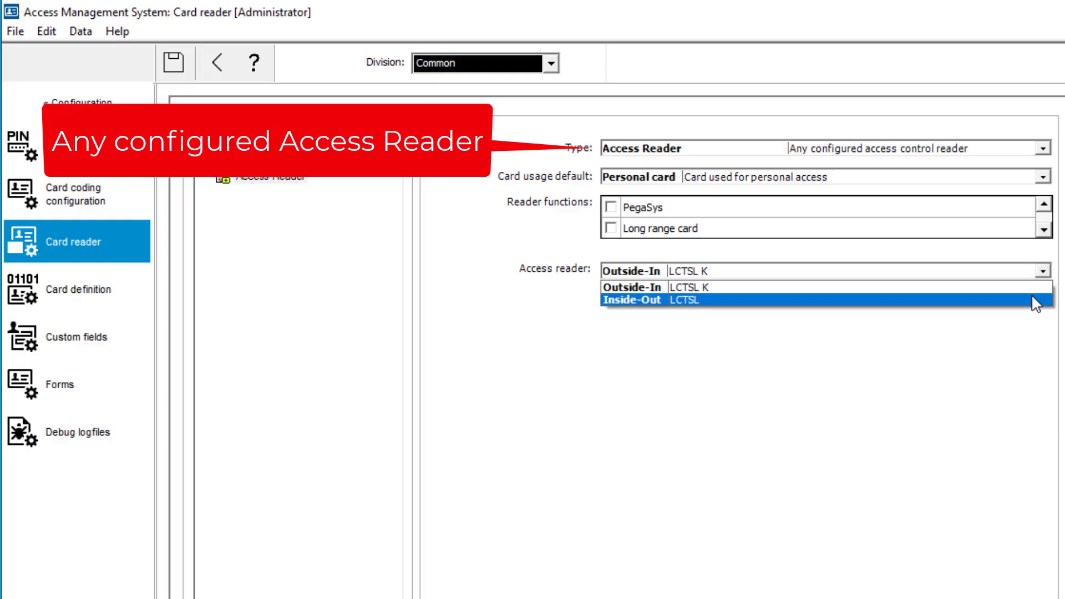
pyautogui.click(1036, 300)
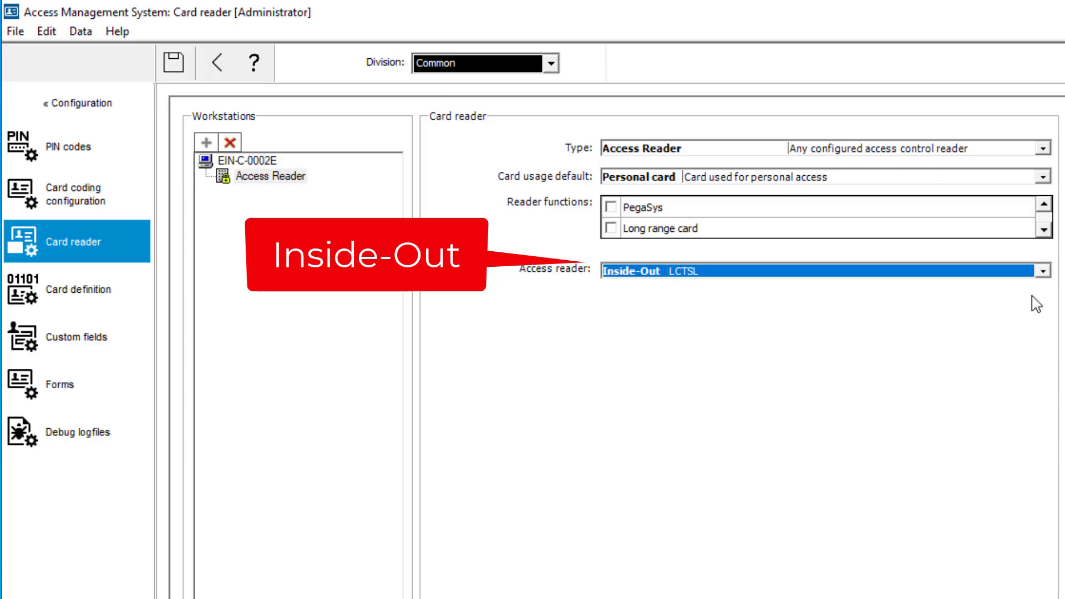
pyautogui.click(174, 70)
# - Add Bosch code (63 Bit) to the active card types in the card definition and save it
pyautogui.click(97, 295)
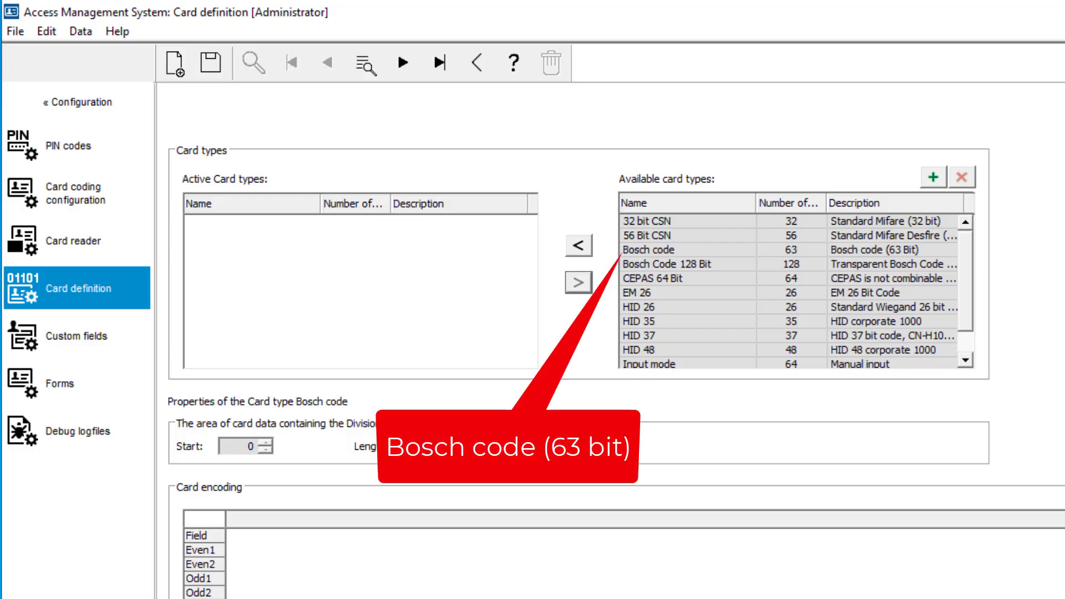
pyautogui.click(578, 248)
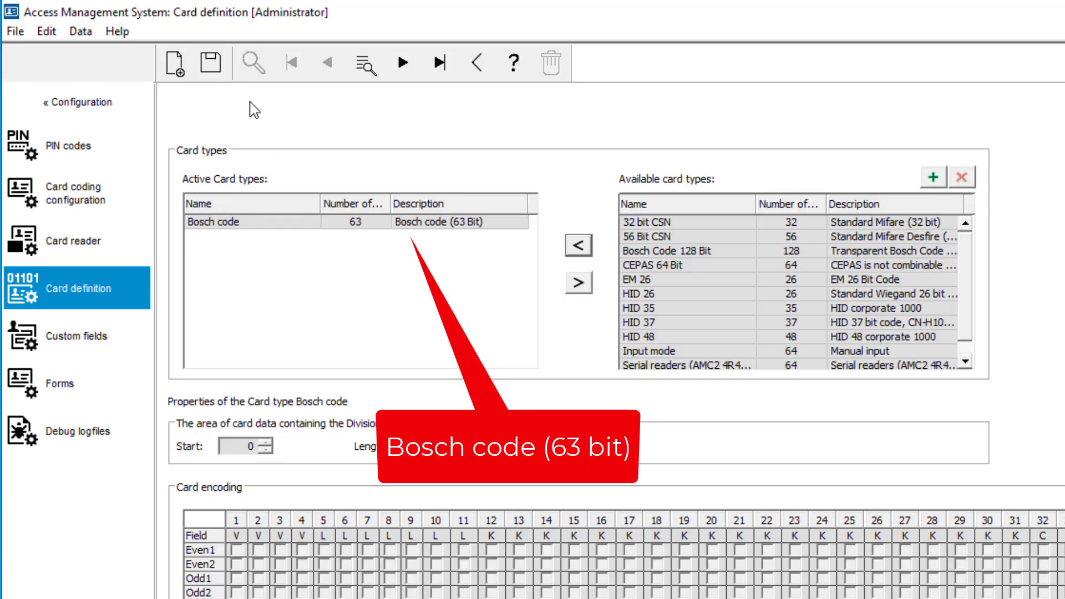
pyautogui.click(218, 71)
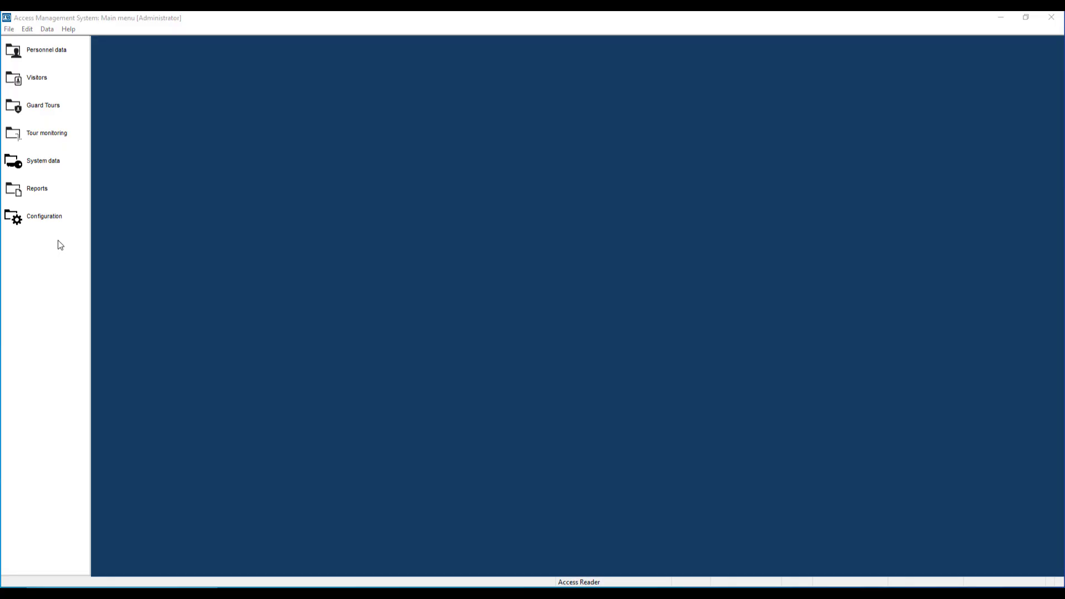
# - Start an access authorization in the system data with the name "Authorization to enter the Building"
pyautogui.click(84, 232)
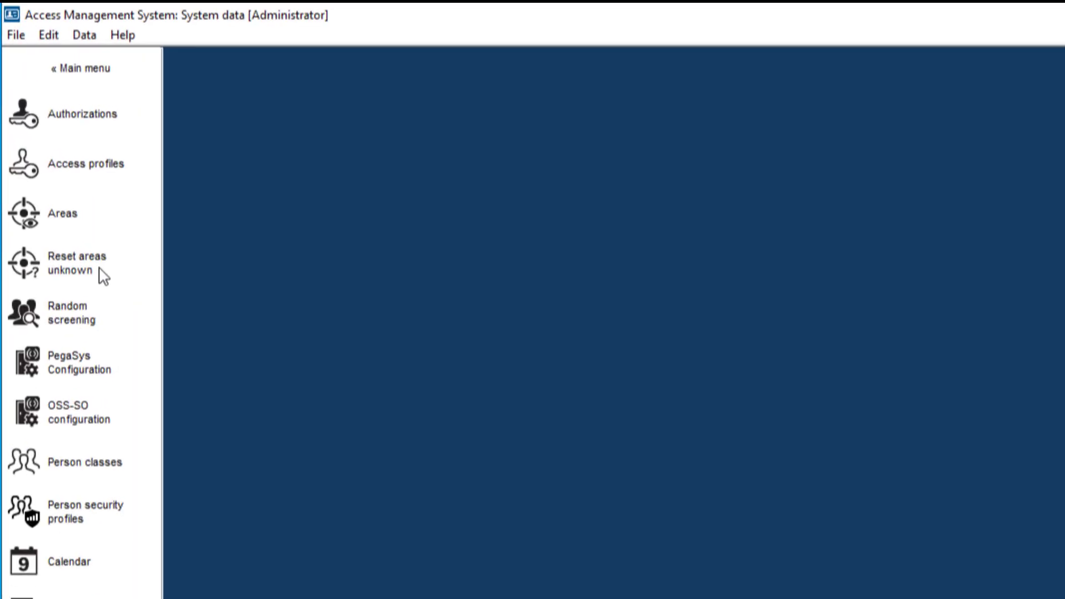
pyautogui.click(106, 133)
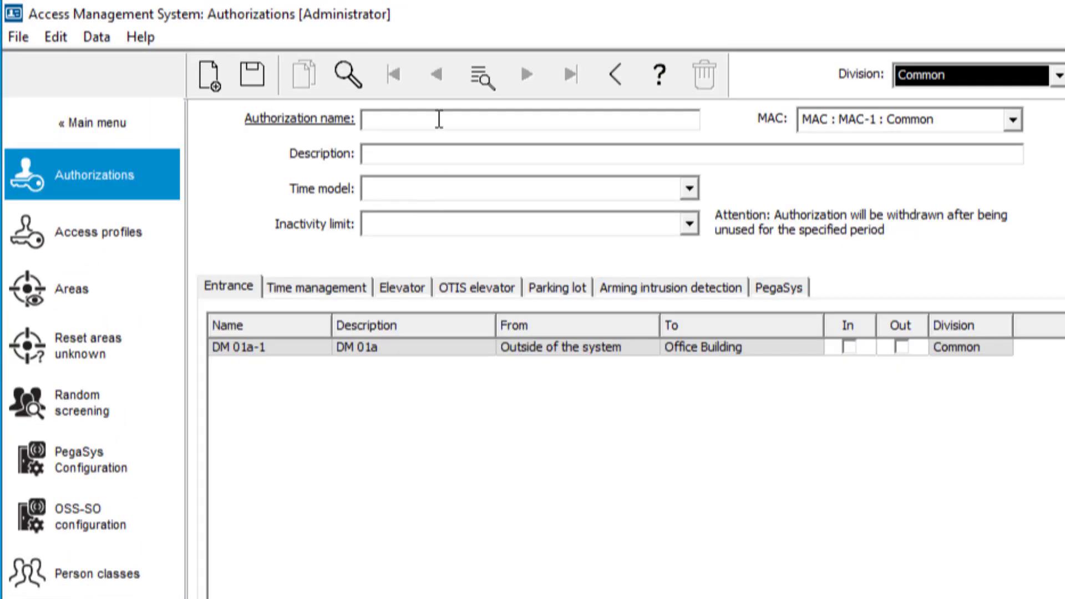
pyautogui.write('Authorization to enter the Building')
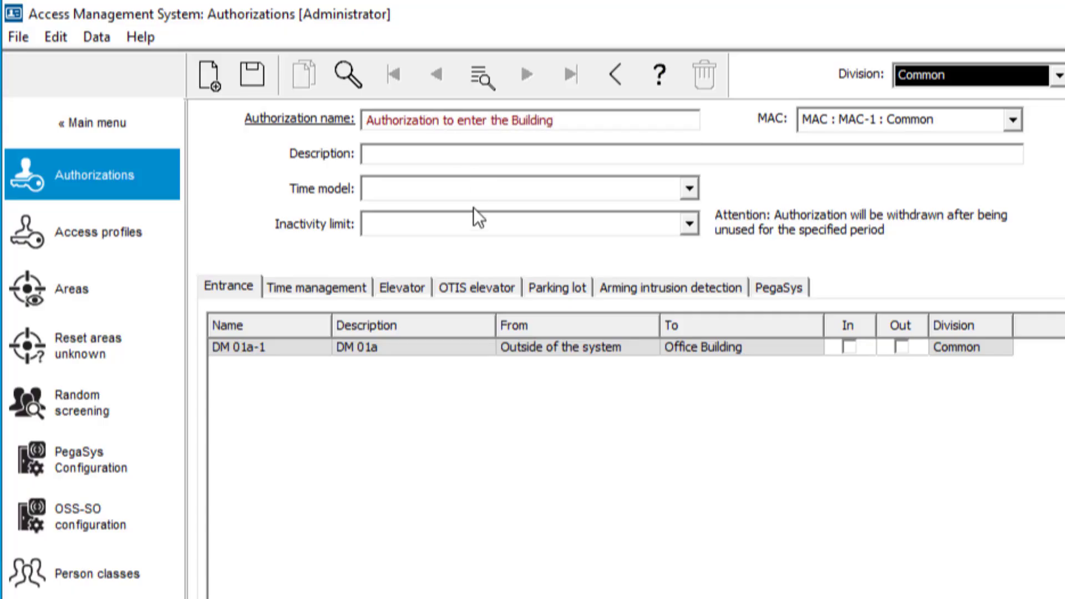
# - Allow both In and Out at entrance DM 01a-1 for the authorization and save it
pyautogui.click(849, 347)
pyautogui.click(901, 347)
pyautogui.click(259, 77)
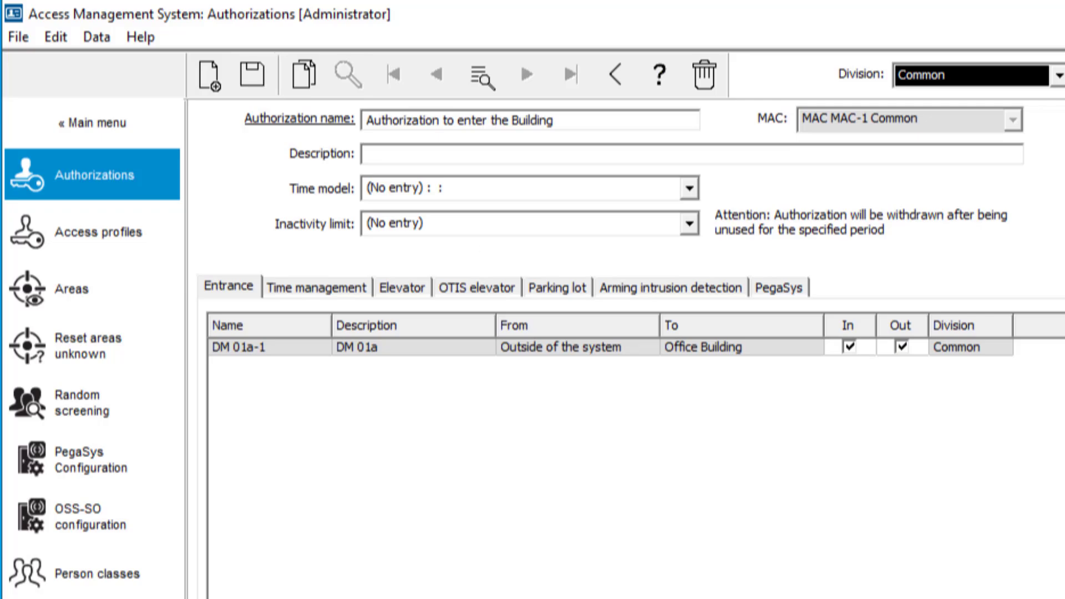
# - Open the personnel cards dialog, search for all persons with *, and load the last employee listed
pyautogui.click(92, 122)
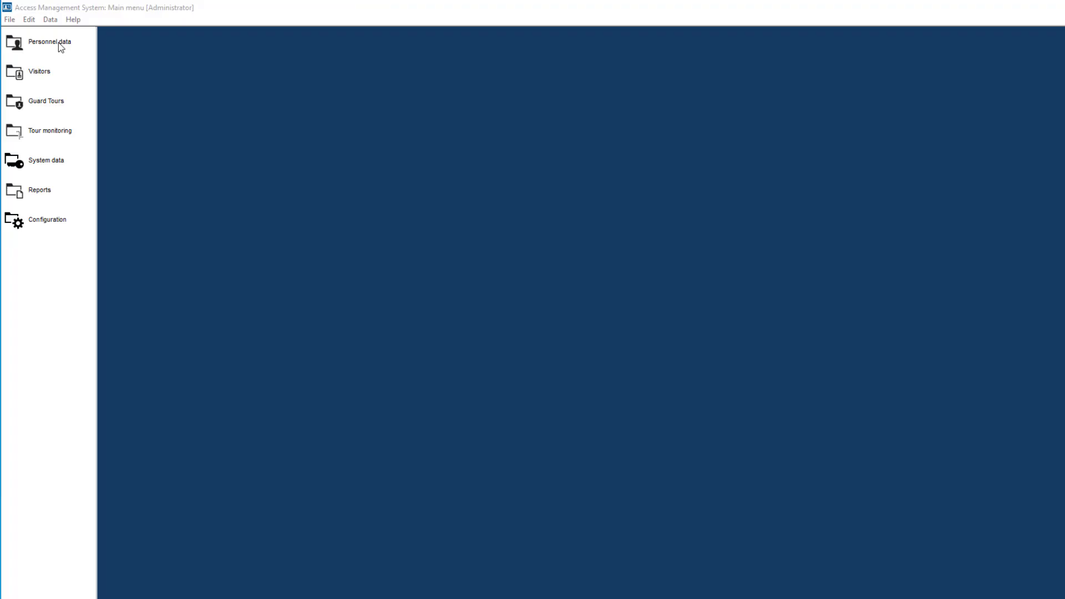
pyautogui.click(60, 44)
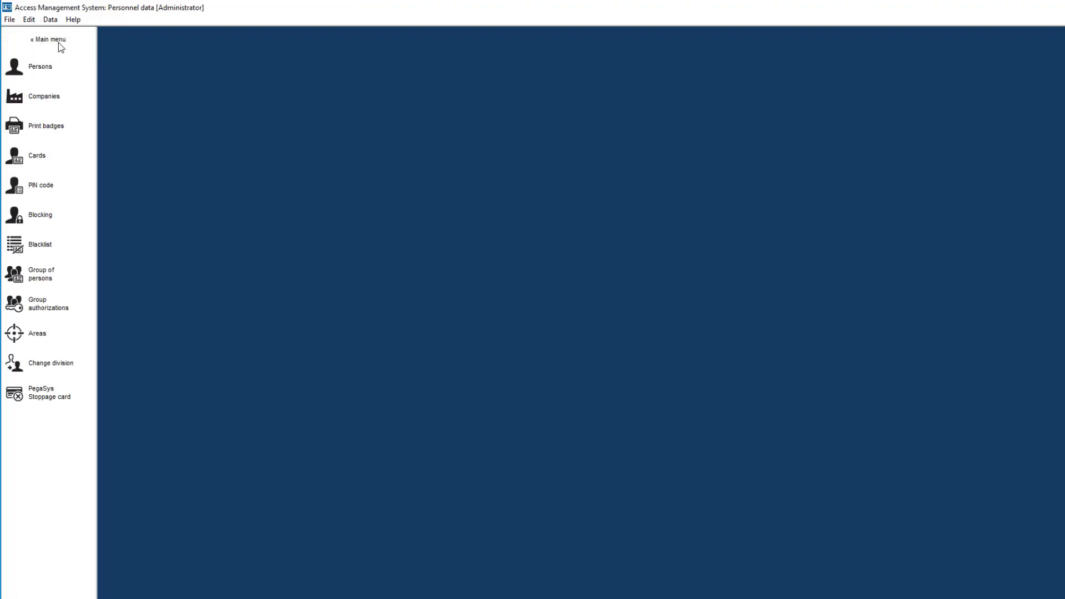
pyautogui.click(42, 168)
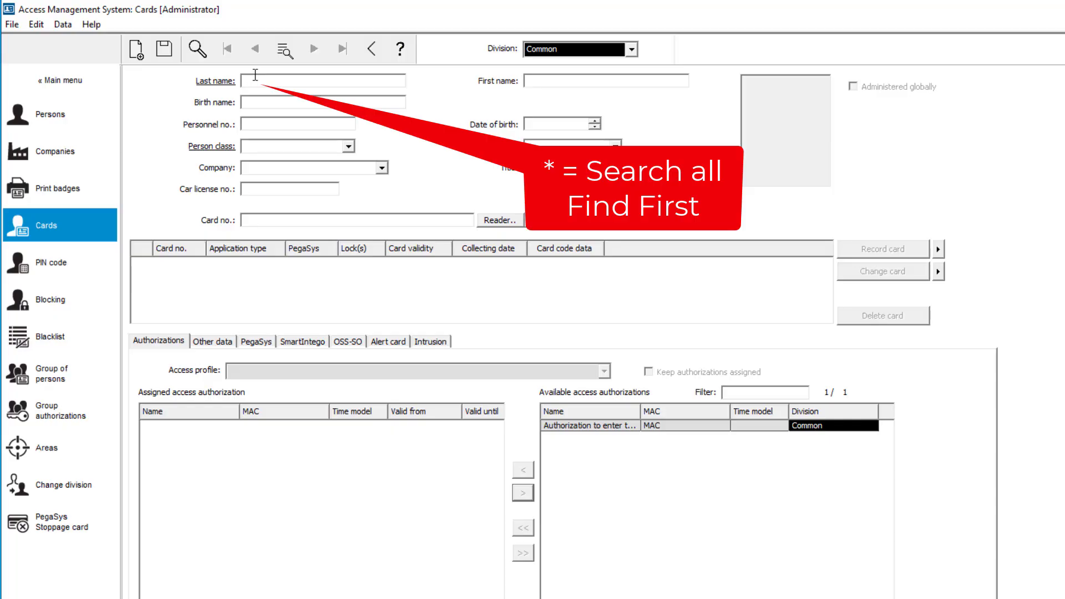
pyautogui.press('Return')
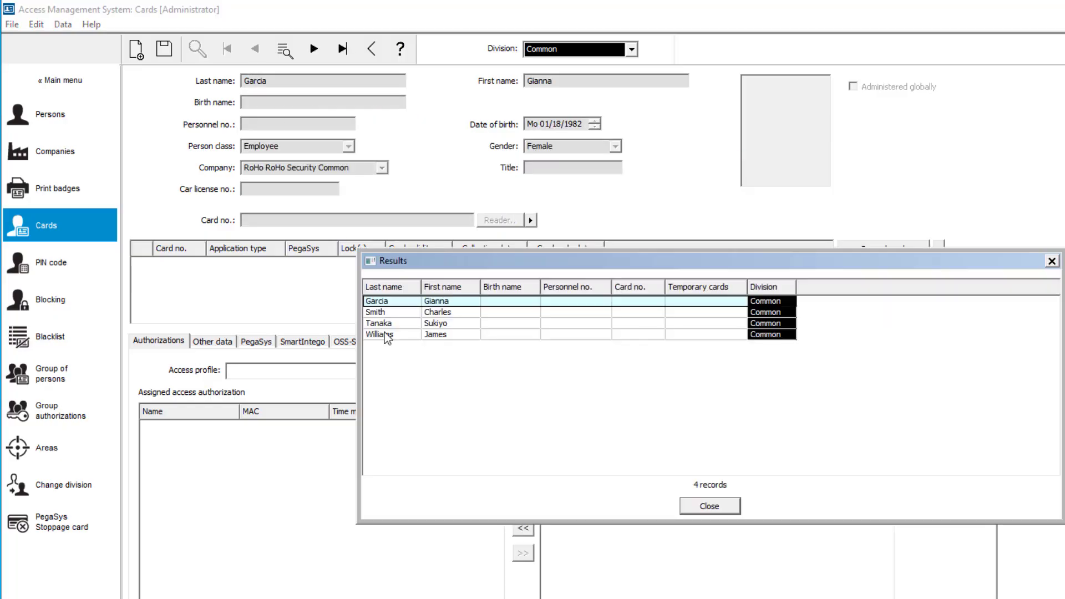
pyautogui.doubleClick(387, 335)
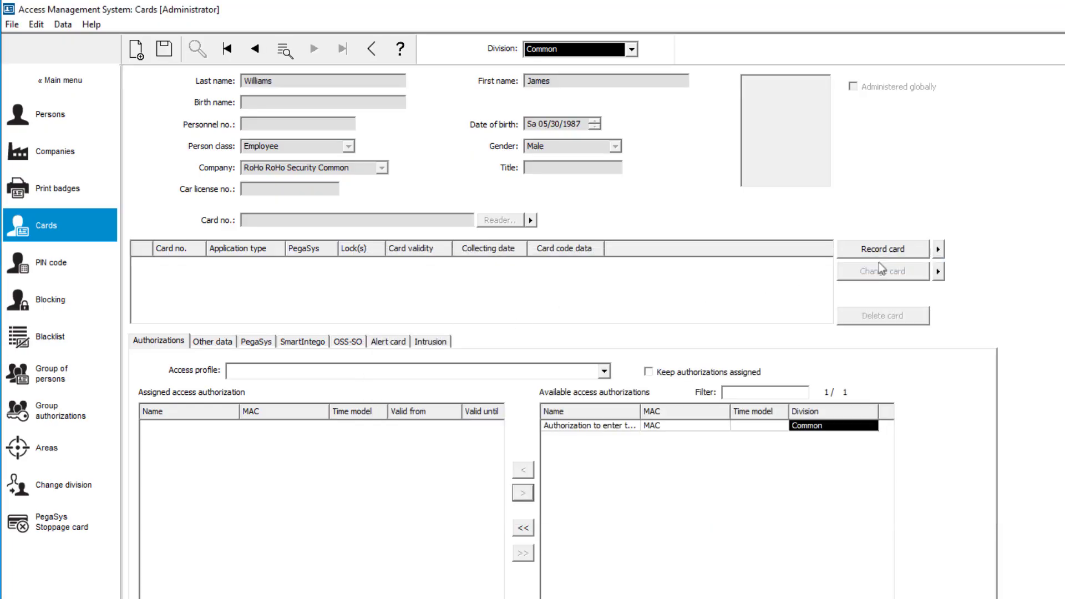
# - Select the access reader for card recording and record a personal card for the last-listed employee
pyautogui.click(937, 250)
pyautogui.click(927, 268)
pyautogui.click(913, 251)
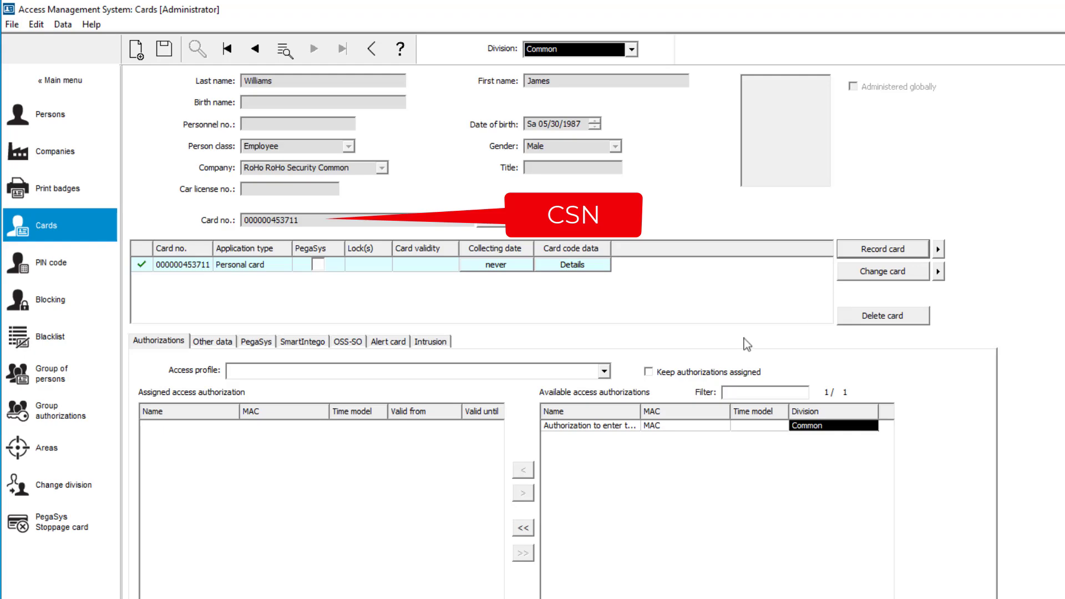
# - Assign the building entry authorization to the last-listed employee and save the card record
pyautogui.click(574, 425)
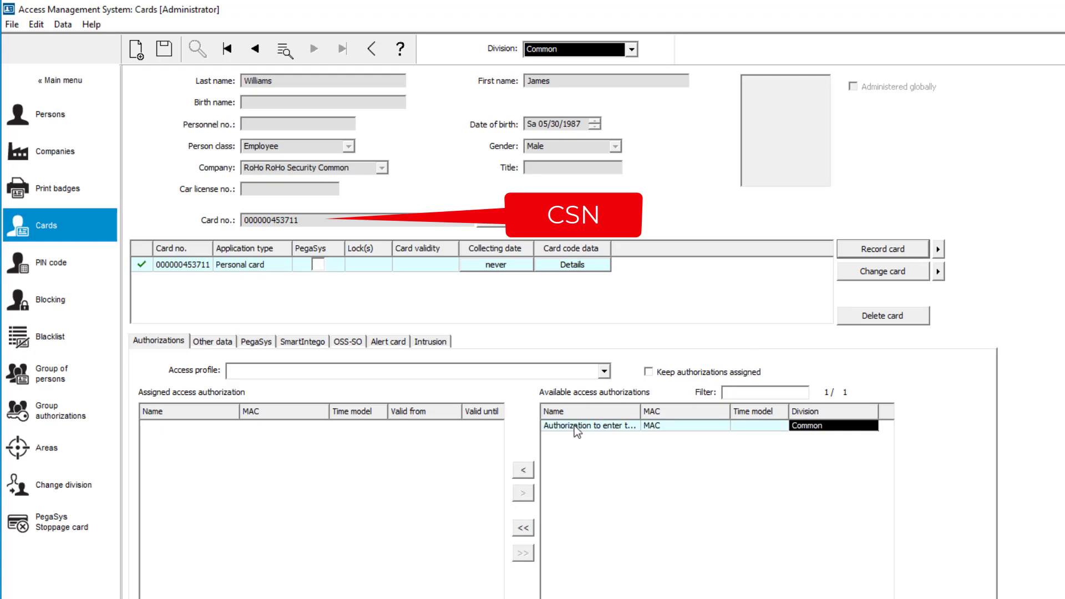
pyautogui.click(528, 474)
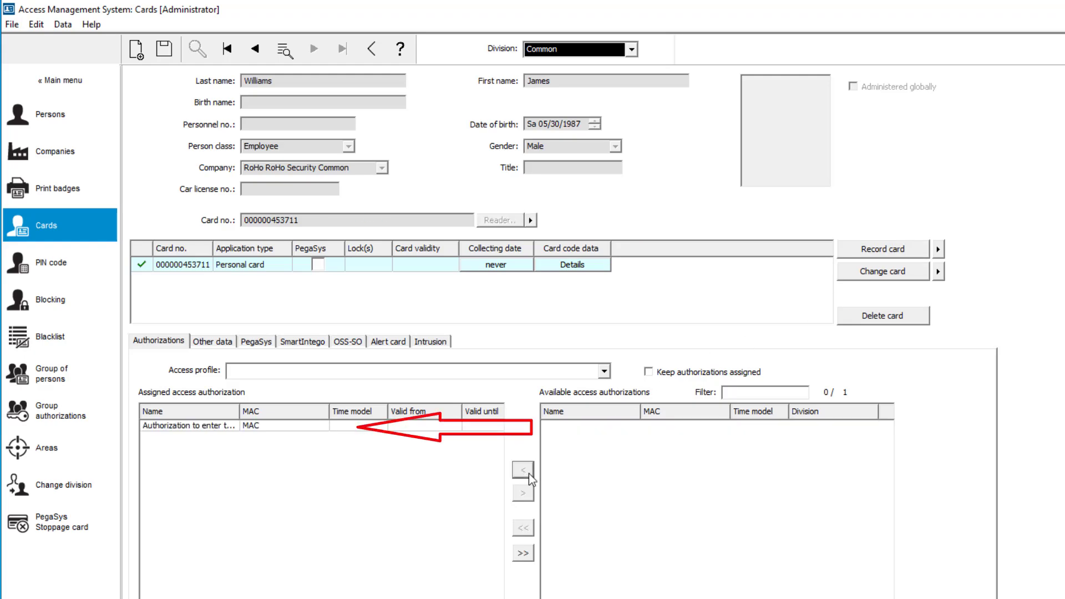
pyautogui.click(165, 50)
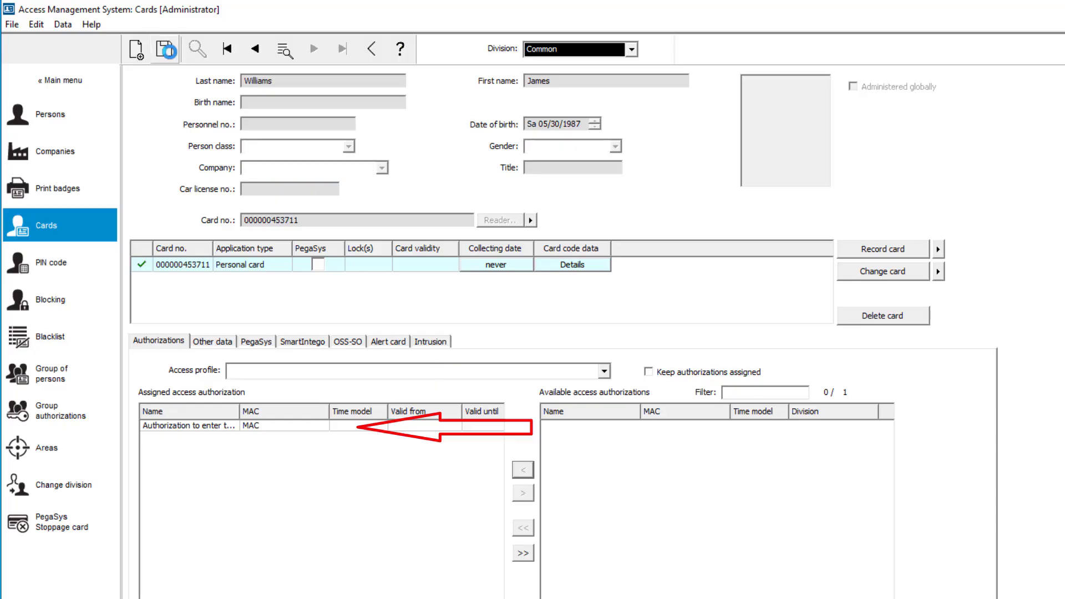
# - Load the third-listed employee, record a personal card and assign the building entry authorization
pyautogui.click(256, 49)
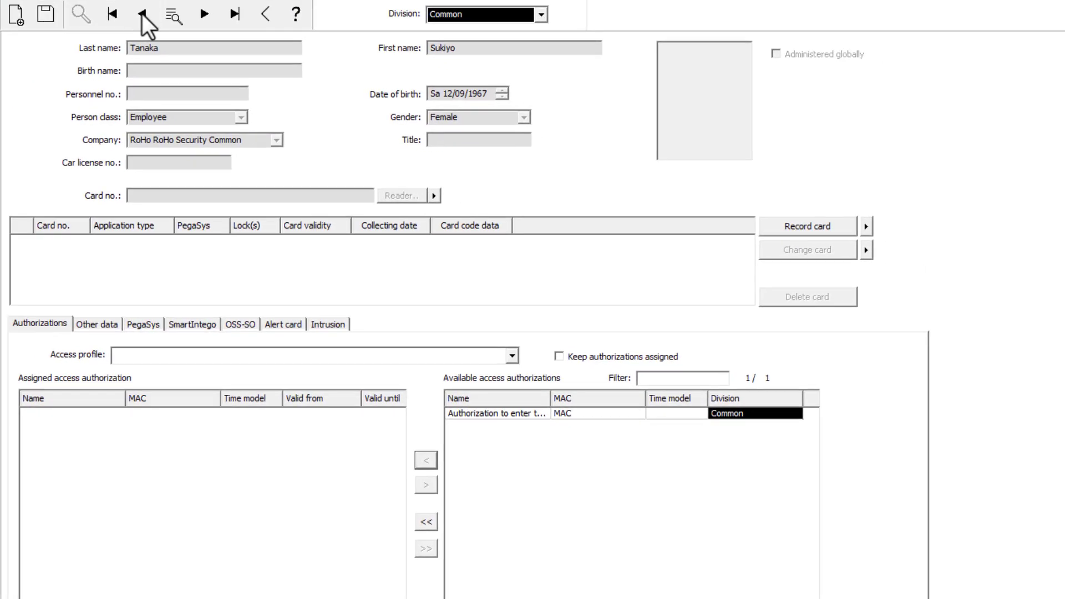
pyautogui.click(825, 224)
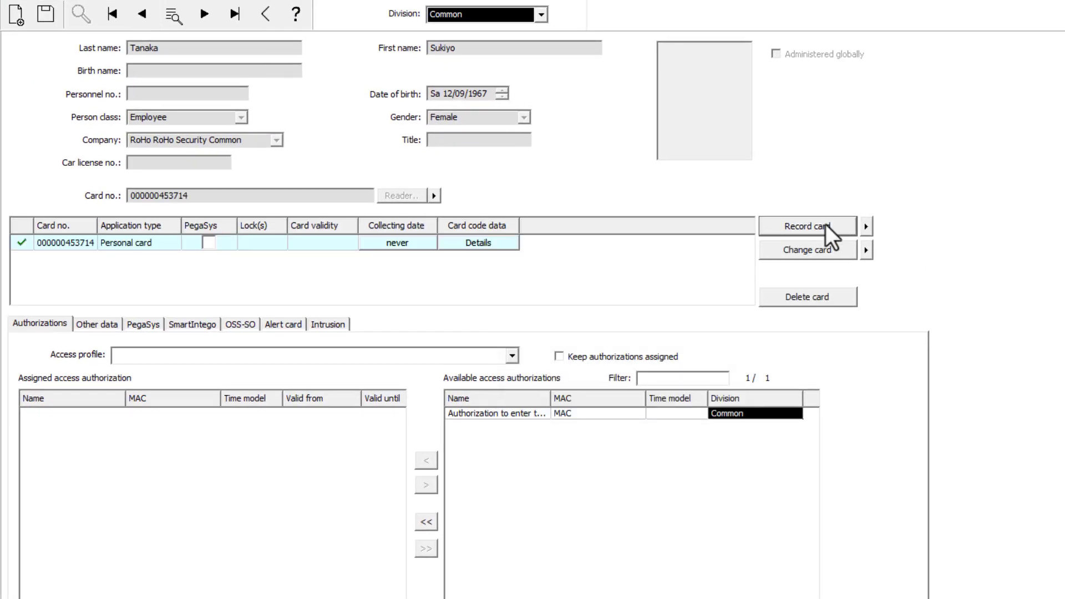
pyautogui.click(427, 461)
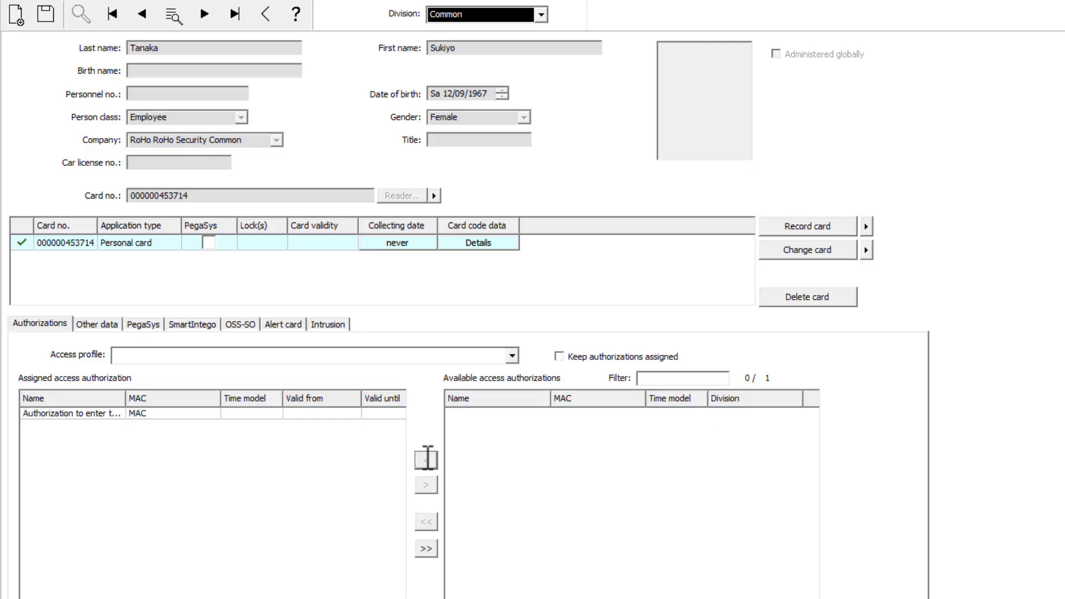
# - Load the second-listed employee, record a personal card with the building entry authorization and save the record
pyautogui.click(142, 14)
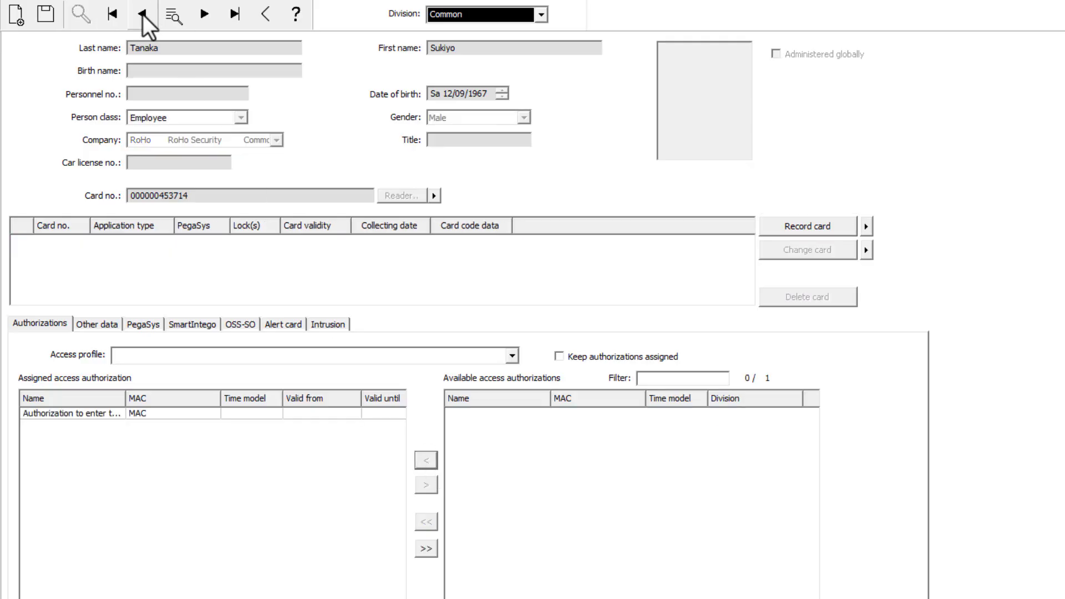
pyautogui.click(804, 227)
pyautogui.click(504, 413)
pyautogui.click(430, 461)
pyautogui.click(46, 14)
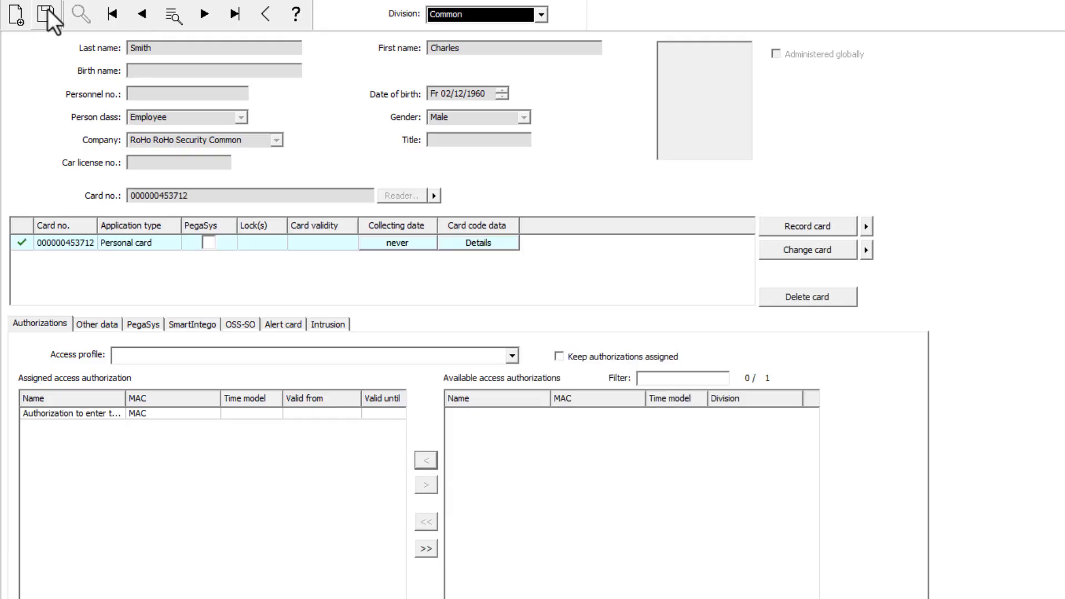
# - Load the first-listed employee, record a personal card and assign the building entry authorization
pyautogui.click(143, 15)
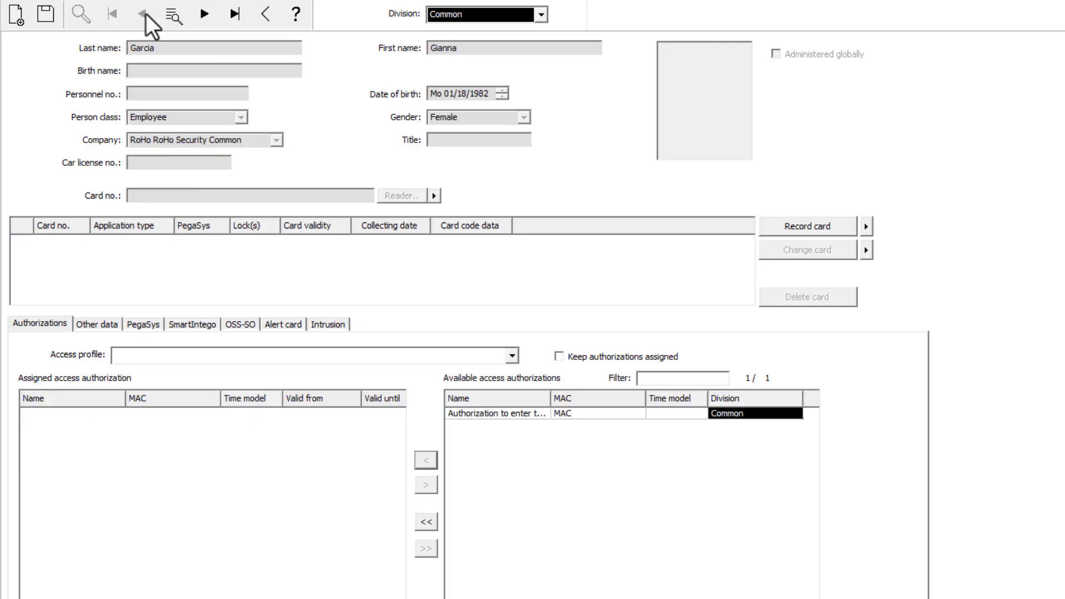
pyautogui.click(806, 227)
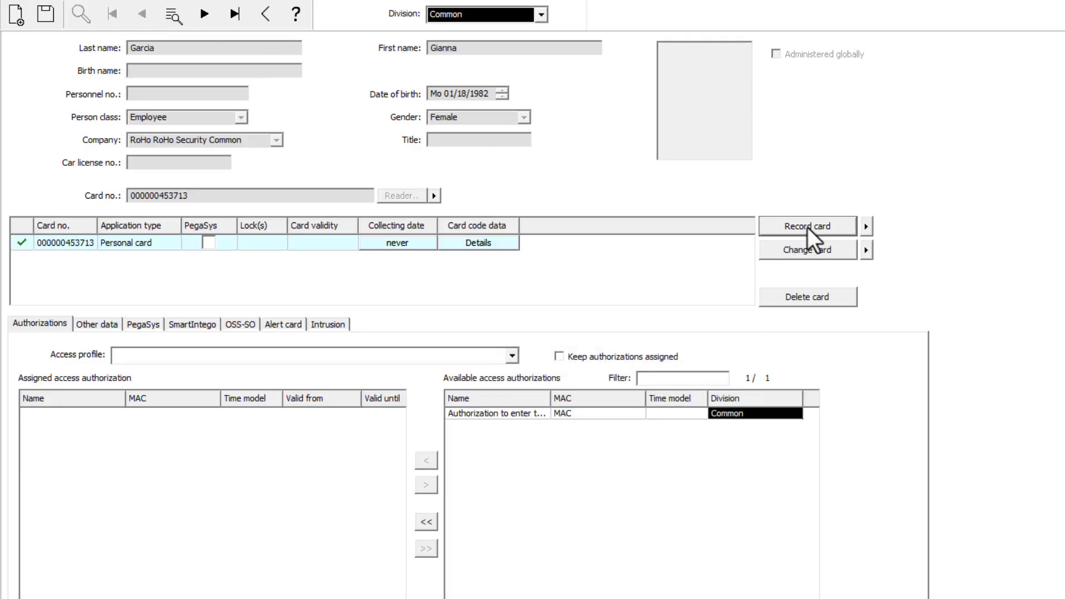
pyautogui.click(496, 413)
pyautogui.click(425, 461)
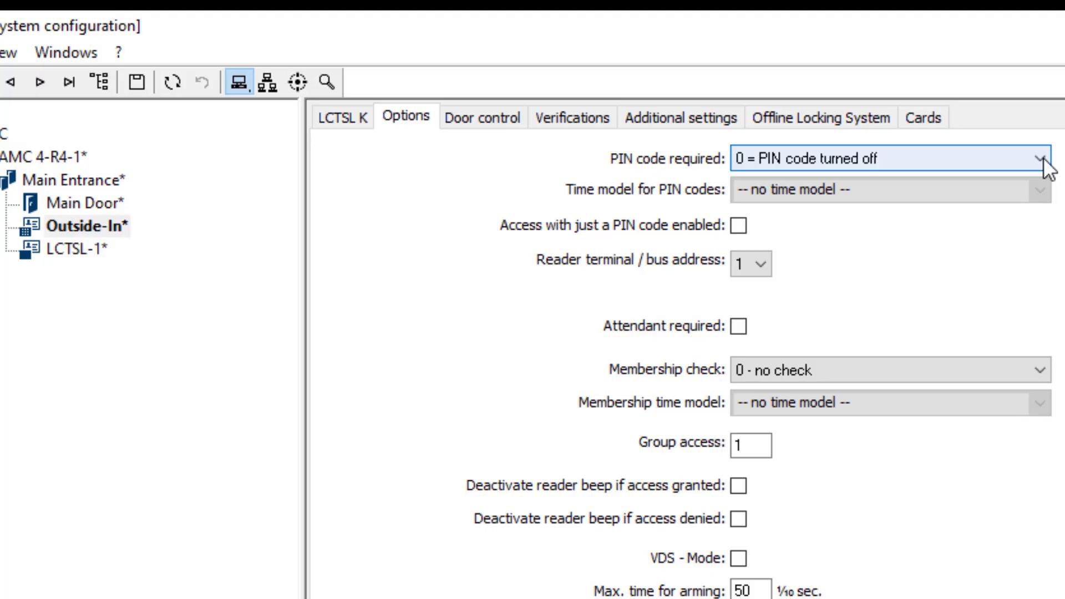
# - Open the PIN code configuration and review the available verification PIN code lengths
pyautogui.click(1039, 160)
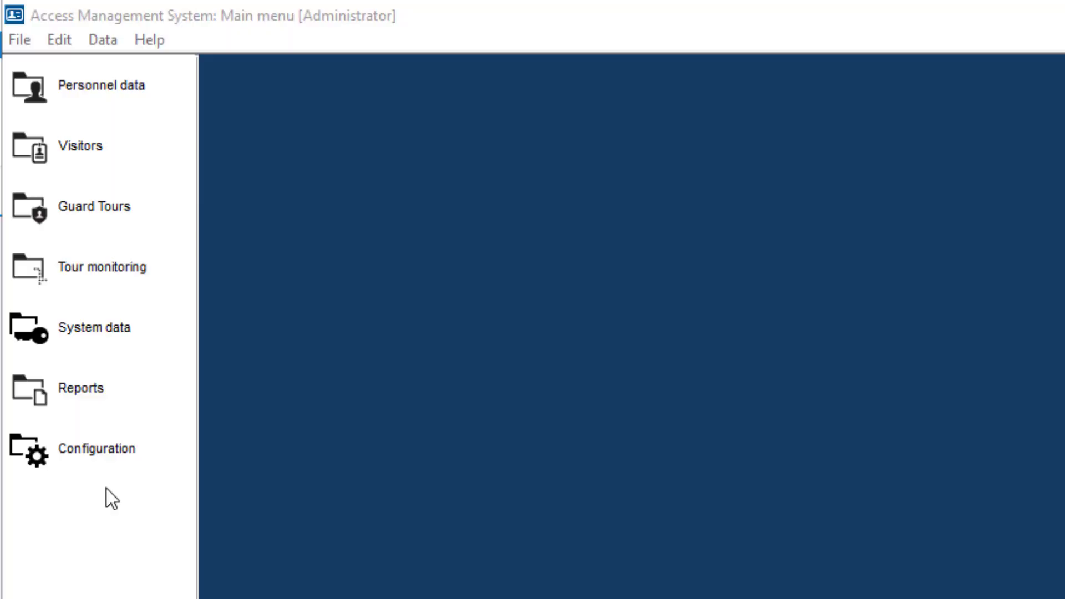
pyautogui.click(95, 451)
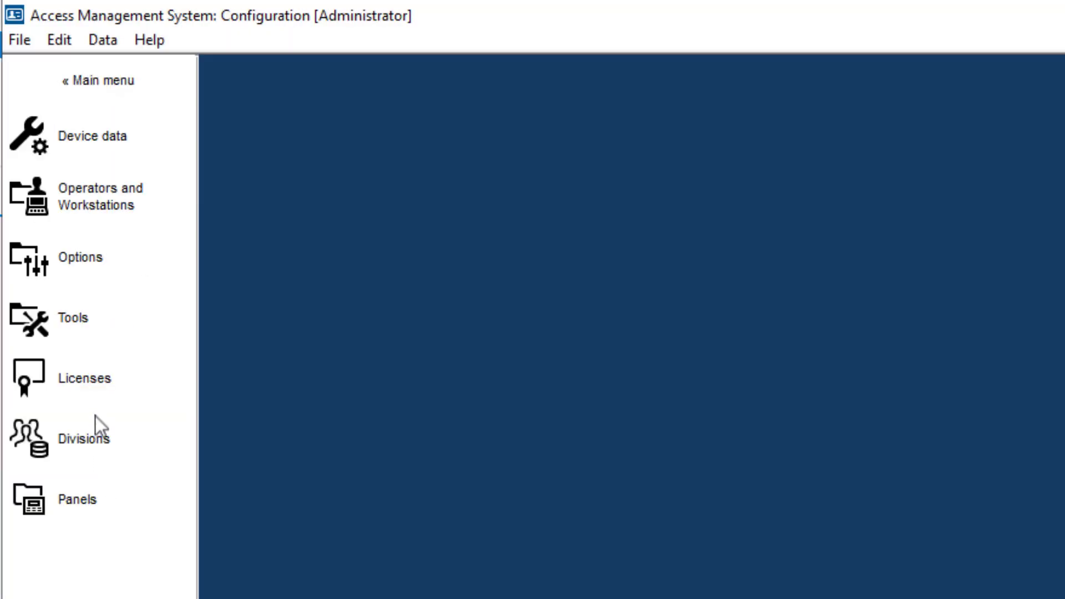
pyautogui.click(93, 261)
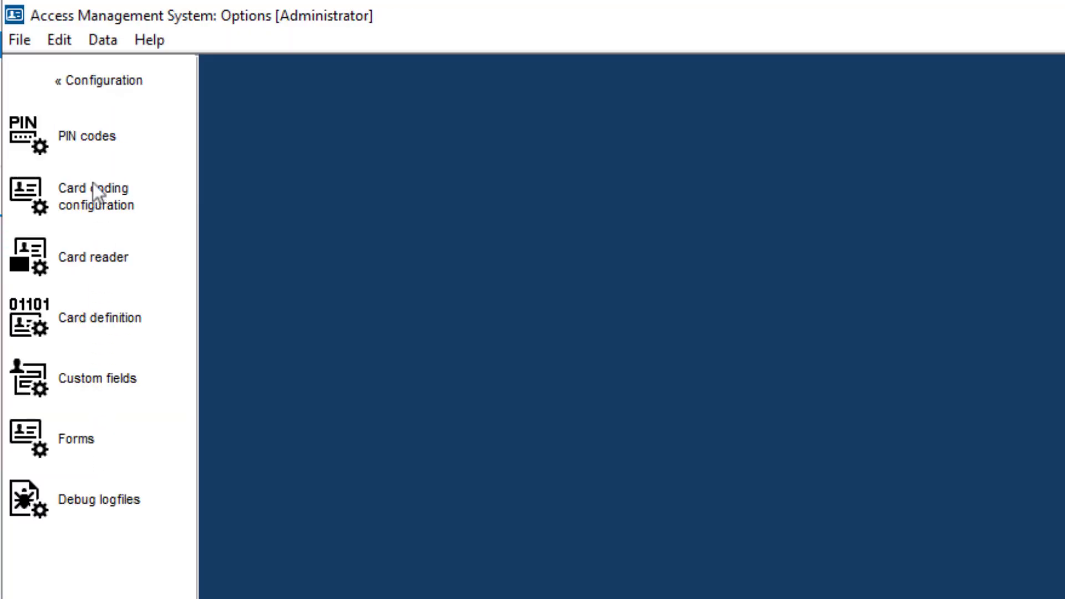
pyautogui.click(92, 138)
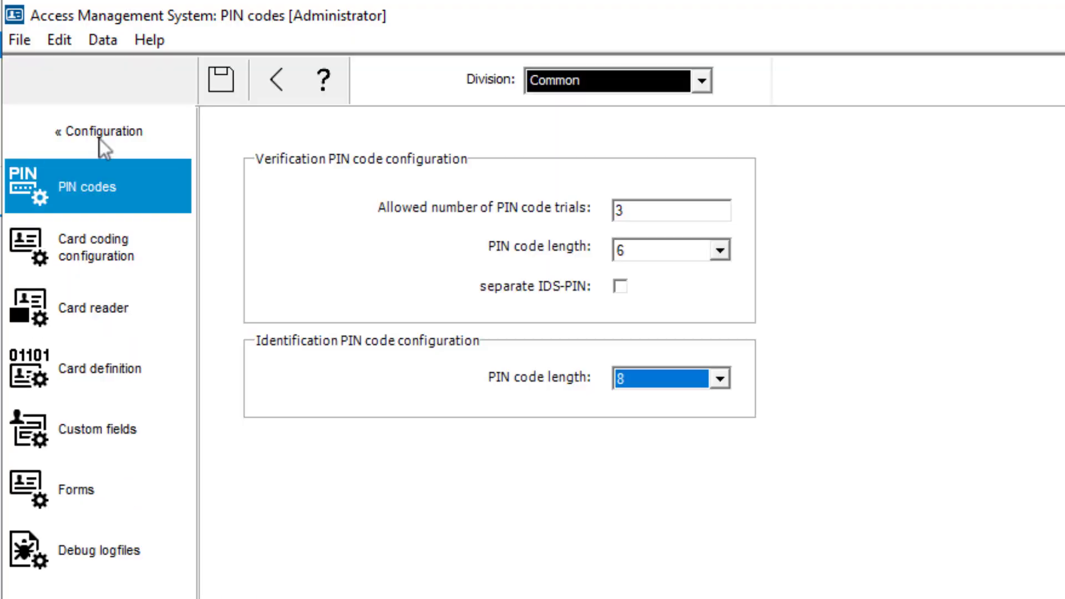
pyautogui.click(719, 251)
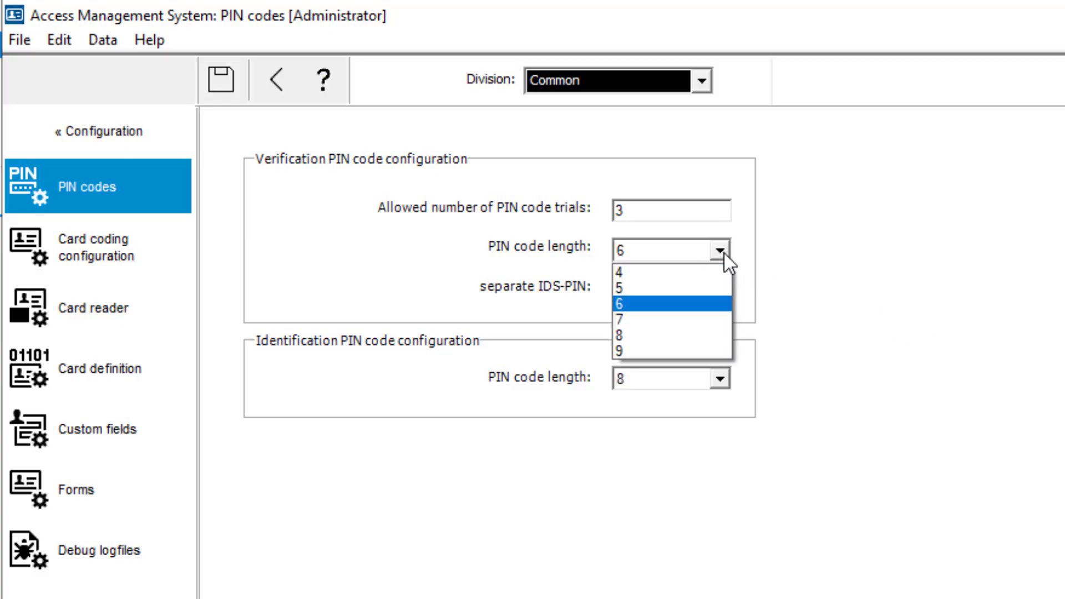
pyautogui.click(719, 251)
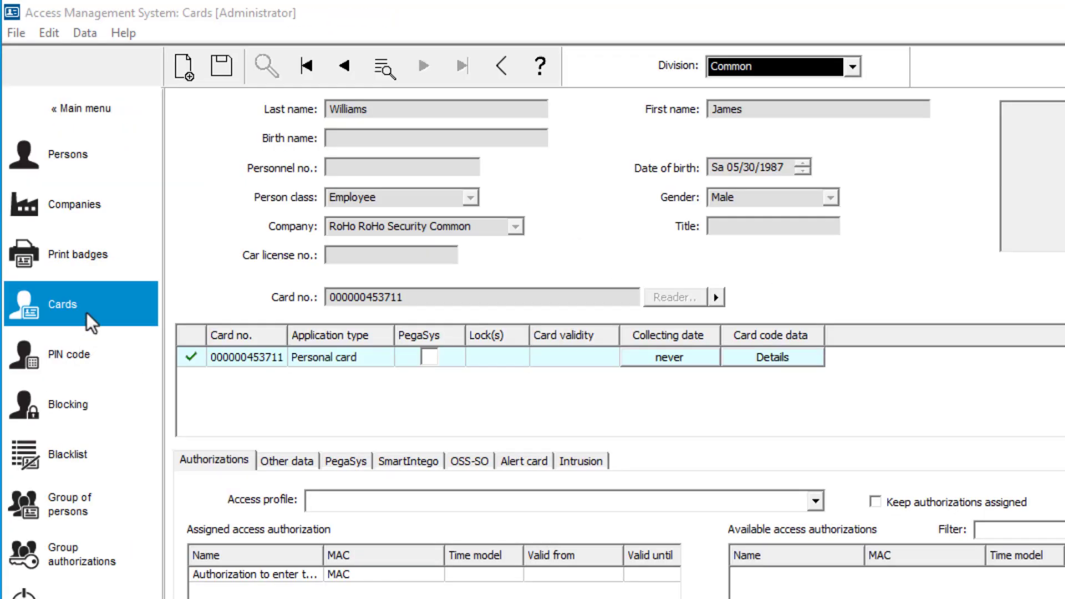
# - Open the last employee record's PIN code data, copy the card number's last six digits into PIN code and Confirm, and save
pyautogui.click(87, 308)
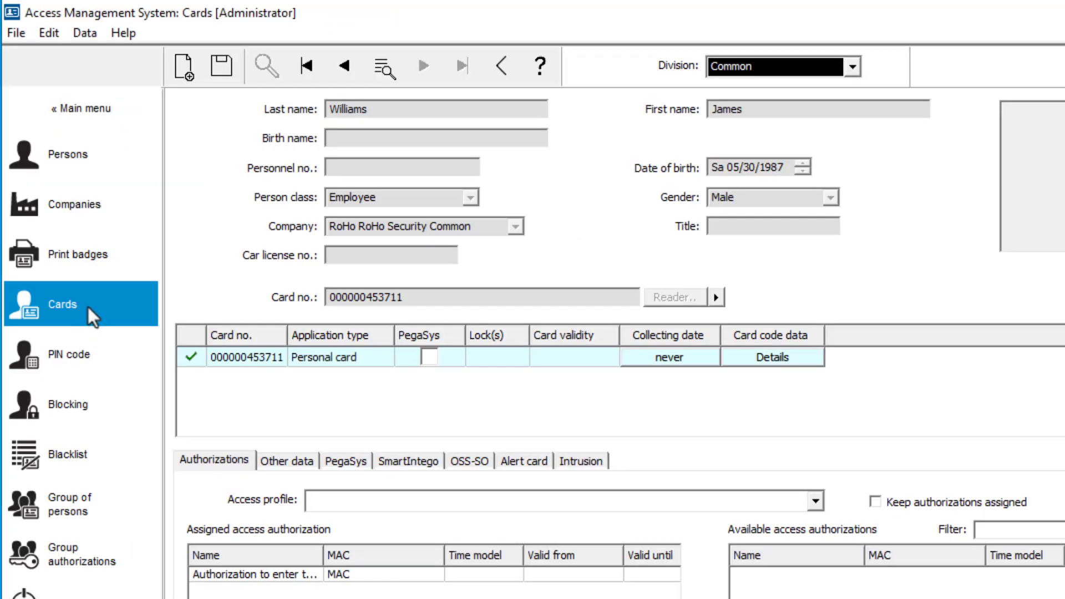
pyautogui.click(88, 348)
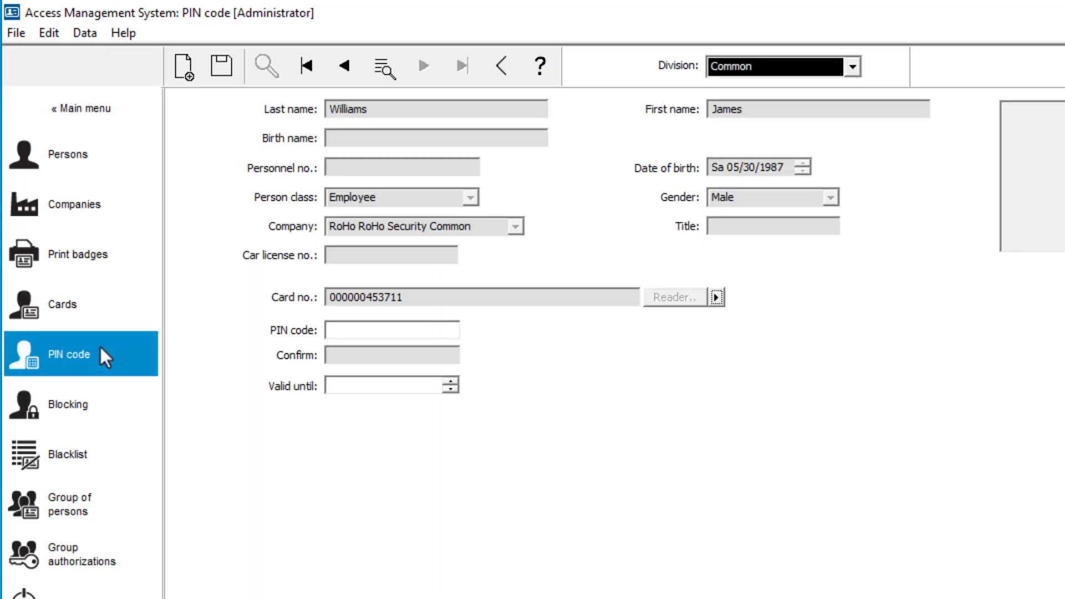
pyautogui.moveTo(405, 297); pyautogui.dragTo(367, 301)
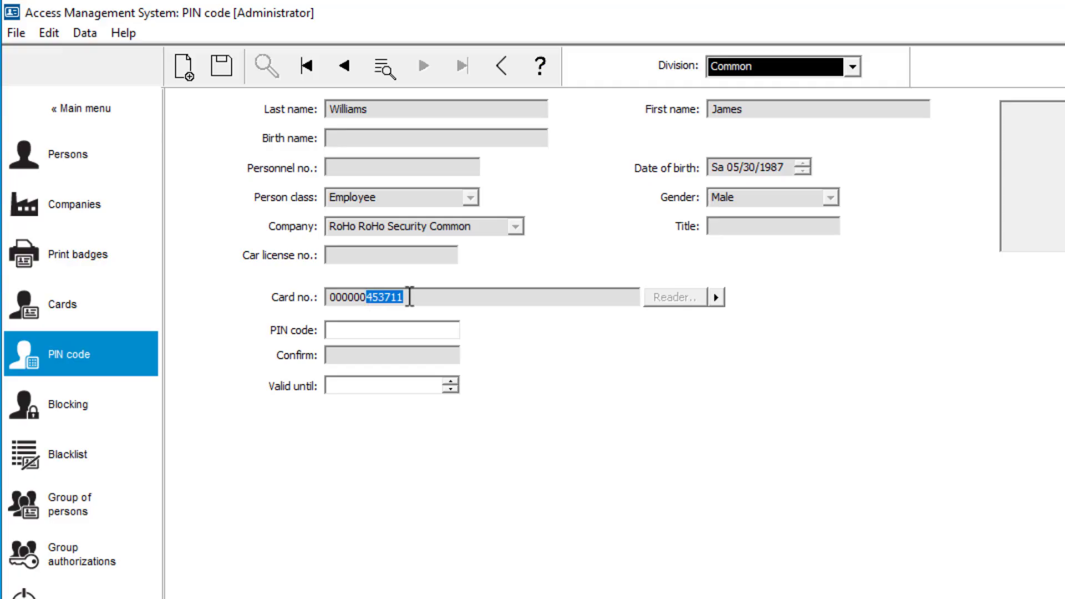
pyautogui.rightClick(378, 296)
pyautogui.click(414, 362)
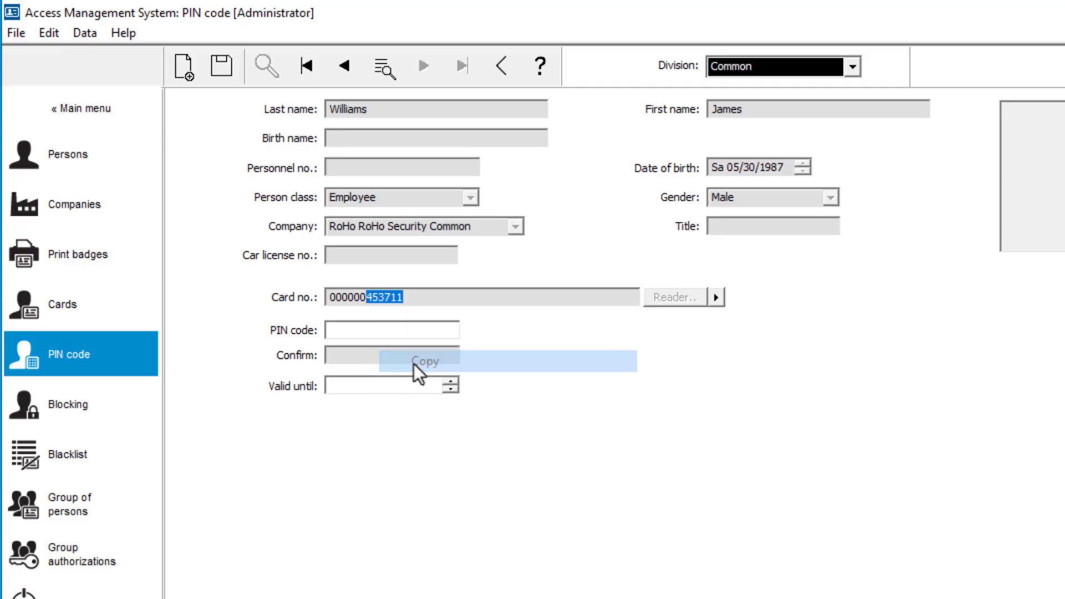
pyautogui.click(380, 330)
pyautogui.rightClick(380, 332)
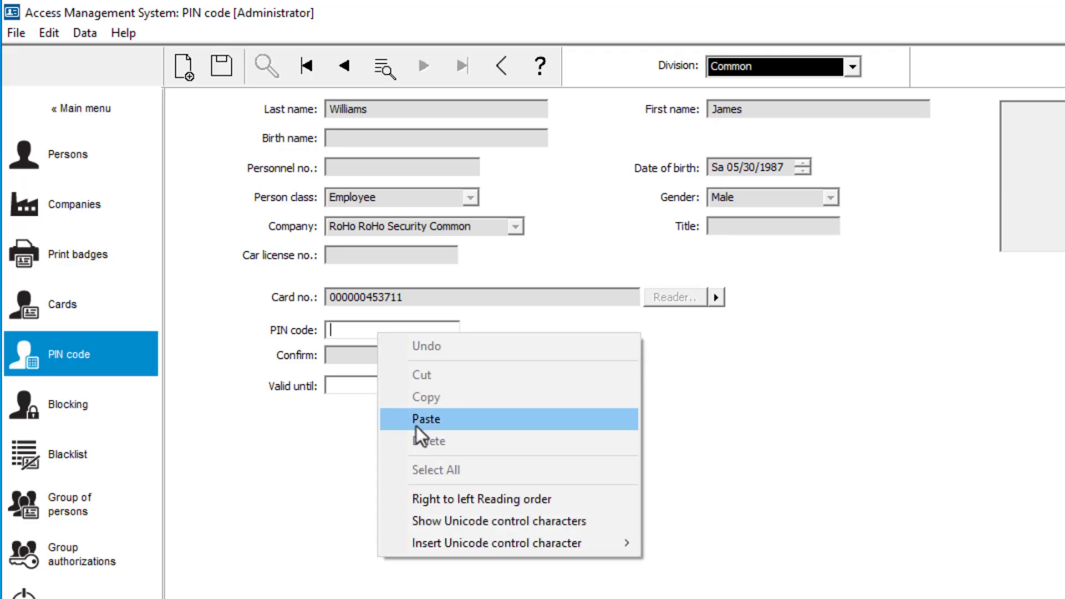
pyautogui.click(416, 422)
pyautogui.click(384, 358)
pyautogui.rightClick(384, 357)
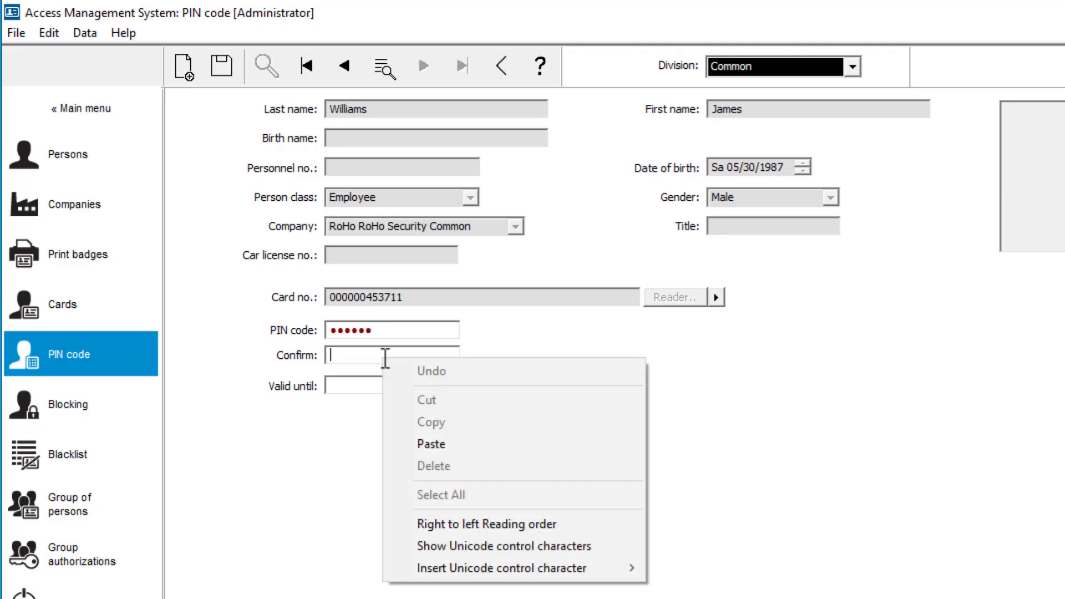
pyautogui.click(420, 444)
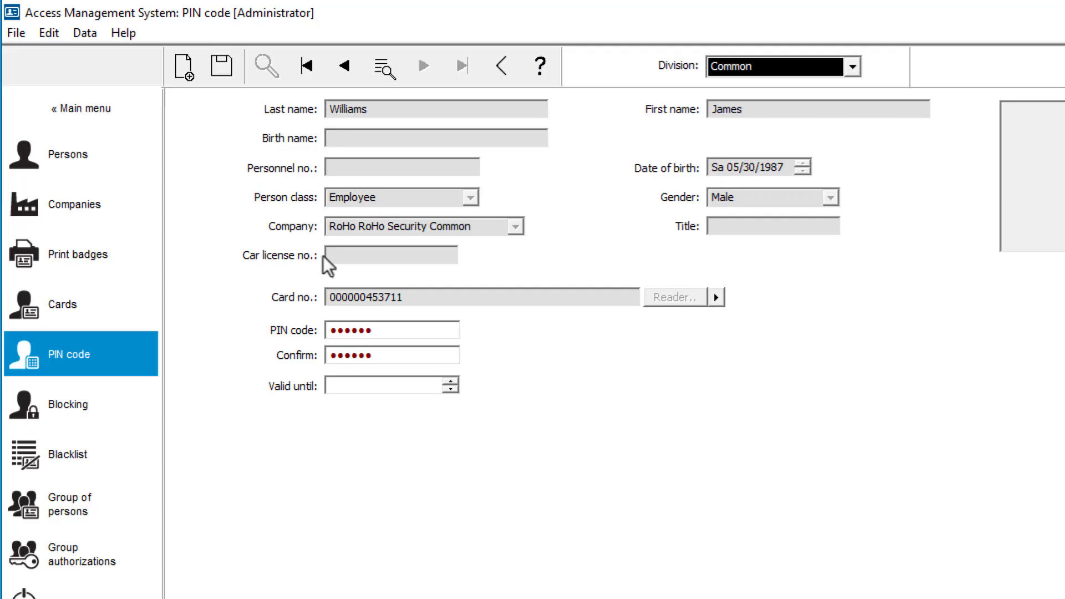
pyautogui.click(225, 71)
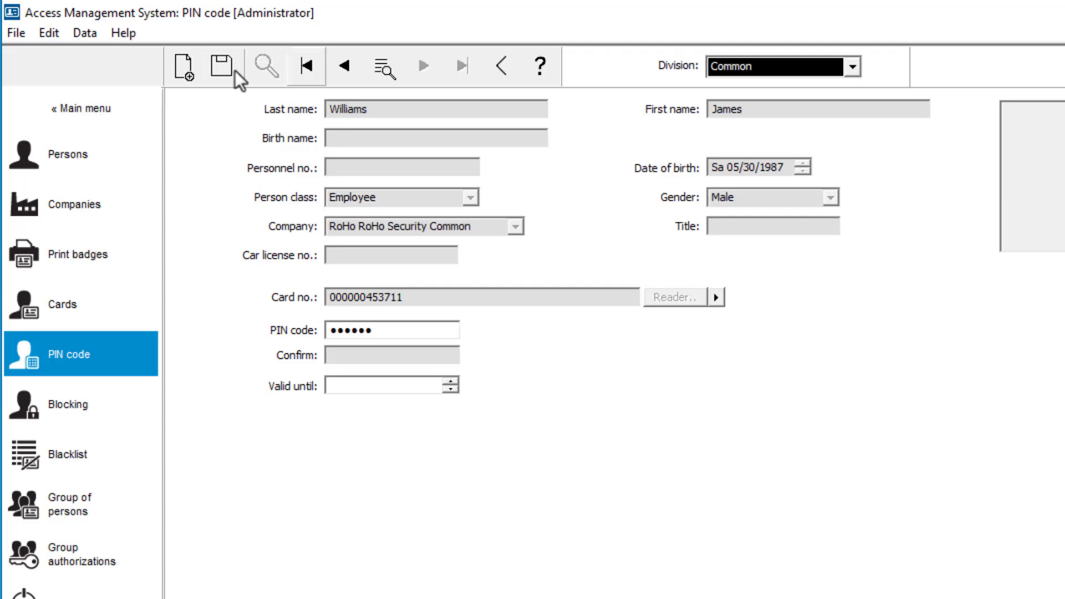
# - Go back to the third employee record, use the card number's last six digits for PIN code and Confirm, and save
pyautogui.click(337, 66)
pyautogui.moveTo(404, 297); pyautogui.dragTo(366, 297)
pyautogui.rightClick(367, 297)
pyautogui.click(403, 366)
pyautogui.rightClick(373, 333)
pyautogui.click(408, 419)
pyautogui.rightClick(373, 357)
pyautogui.click(423, 454)
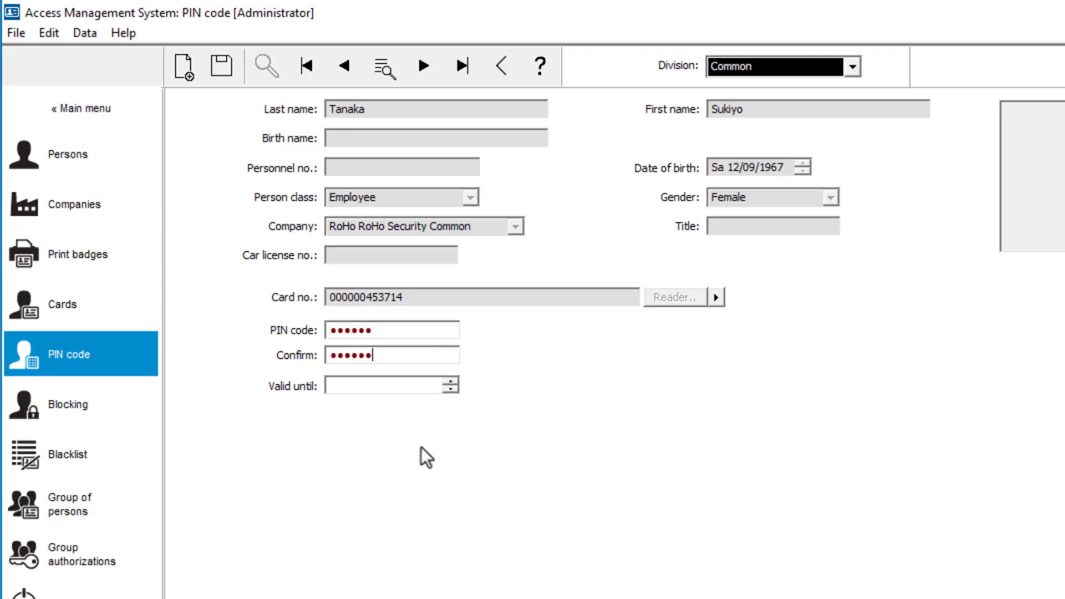
pyautogui.click(225, 70)
# - Go back to the second employee record, use the card number's last six digits for PIN code and Confirm, and save
pyautogui.click(344, 66)
pyautogui.moveTo(404, 298); pyautogui.dragTo(370, 297)
pyautogui.rightClick(370, 297)
pyautogui.click(418, 359)
pyautogui.rightClick(375, 333)
pyautogui.click(418, 415)
pyautogui.rightClick(380, 356)
pyautogui.click(421, 441)
pyautogui.click(221, 66)
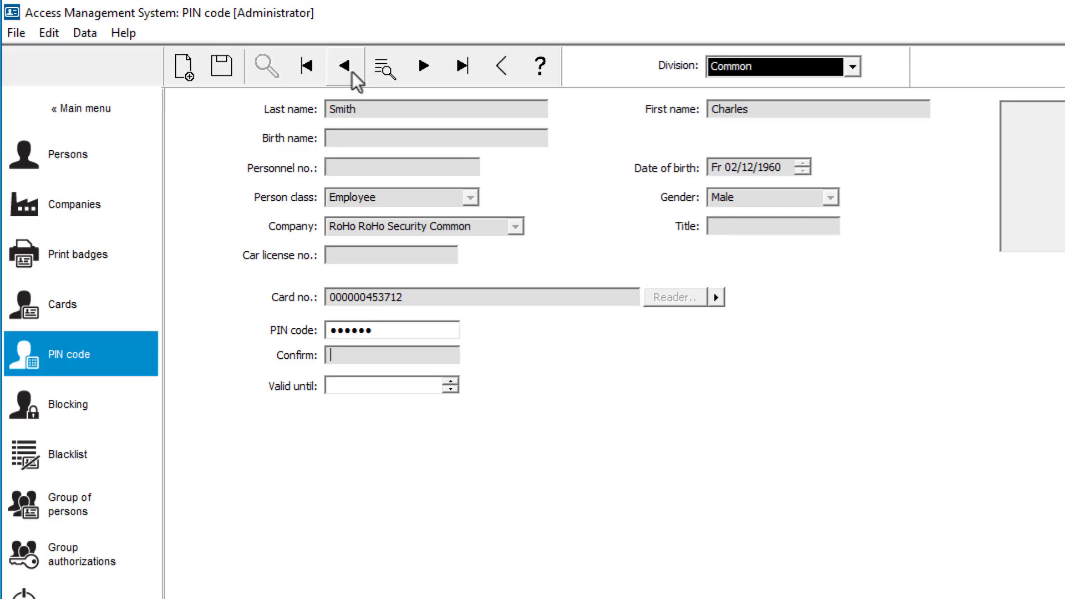
# - Go back to the first employee record, use the card number's last six digits for PIN code and Confirm, and save
pyautogui.click(343, 66)
pyautogui.moveTo(404, 297); pyautogui.dragTo(366, 297)
pyautogui.rightClick(367, 297)
pyautogui.click(413, 359)
pyautogui.rightClick(404, 333)
pyautogui.click(451, 431)
pyautogui.rightClick(413, 358)
pyautogui.click(452, 440)
pyautogui.click(223, 67)
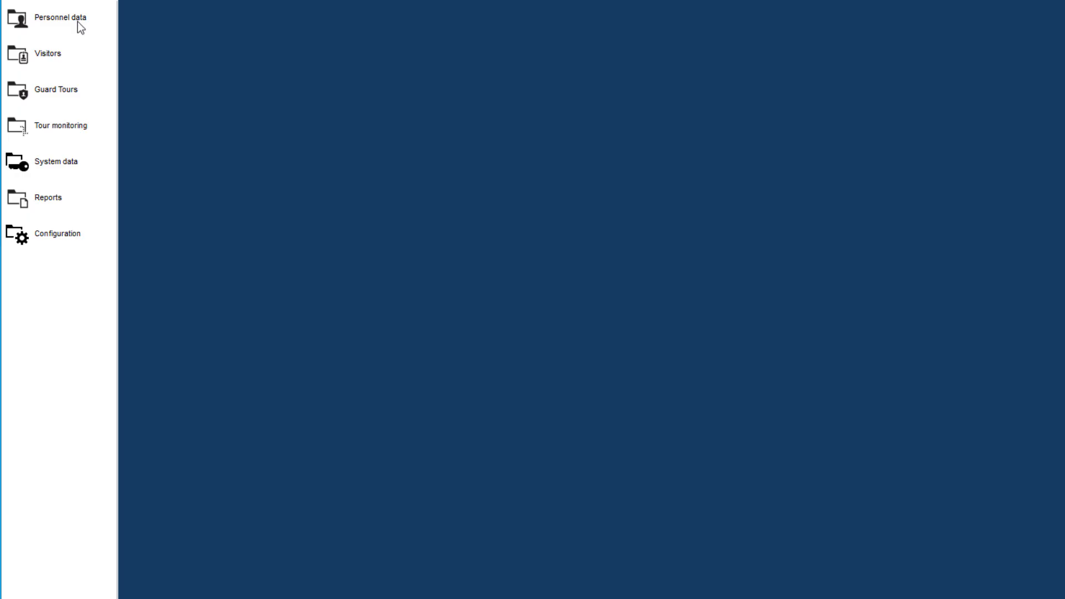
# - Open badge printing in the personnel data and import the third employee's portrait from the RoHo Personnel folder
pyautogui.click(80, 25)
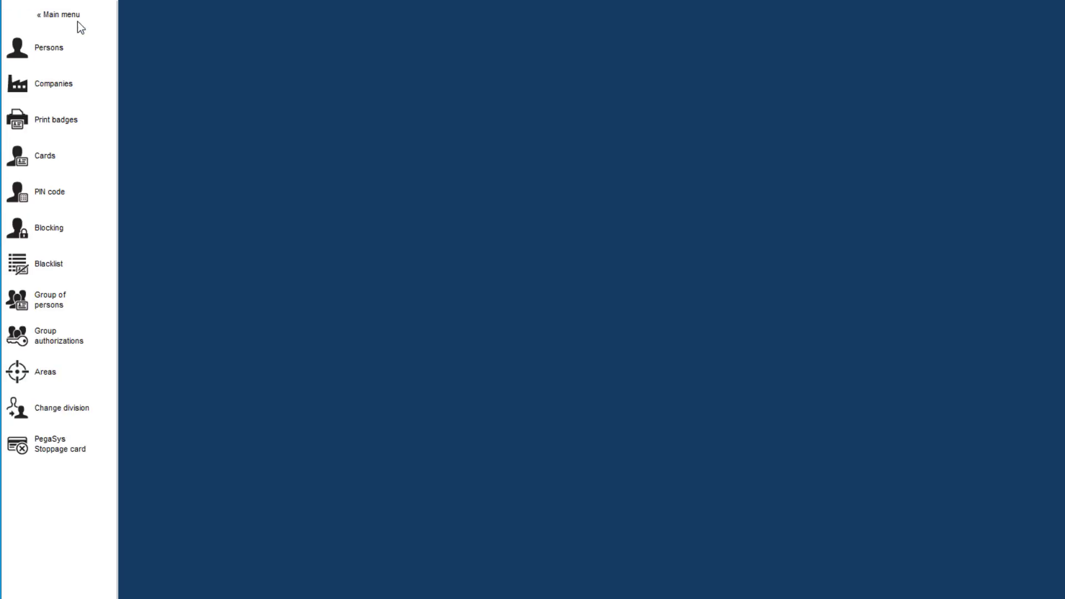
pyautogui.click(58, 123)
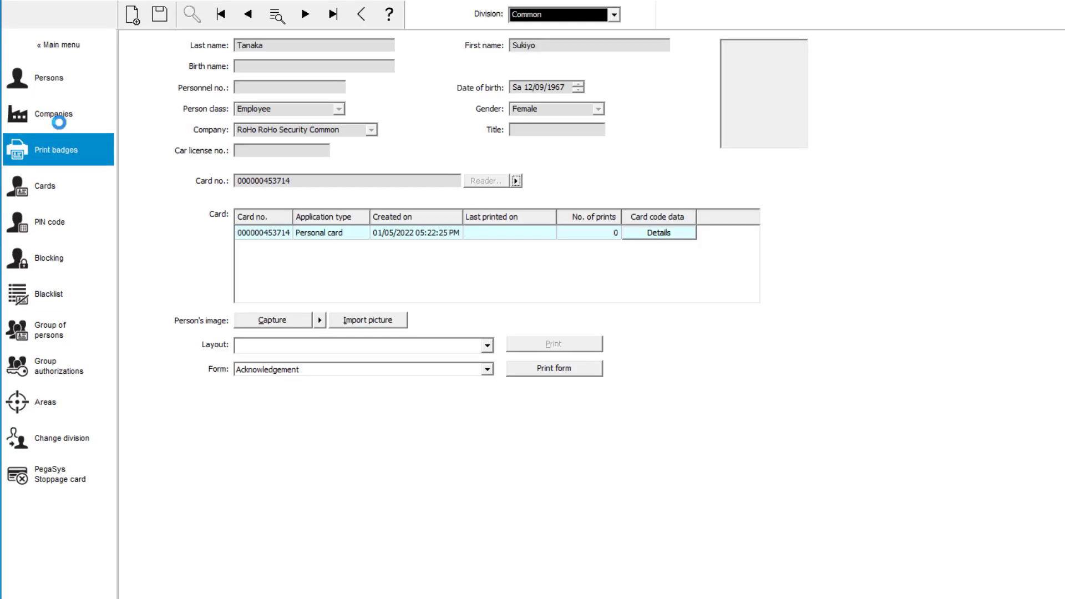
pyautogui.click(364, 324)
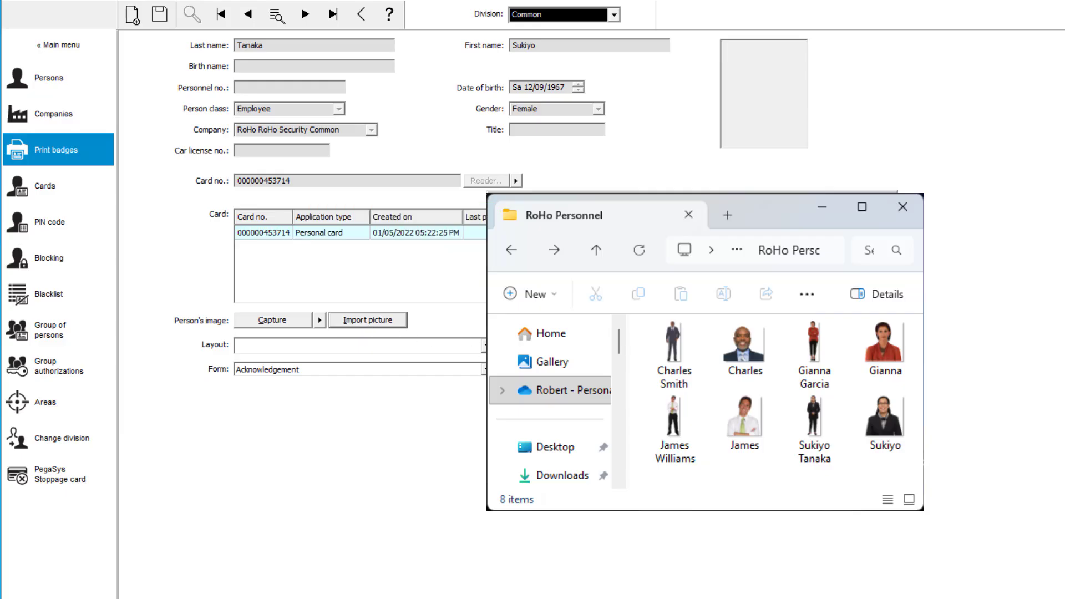
pyautogui.click(885, 424)
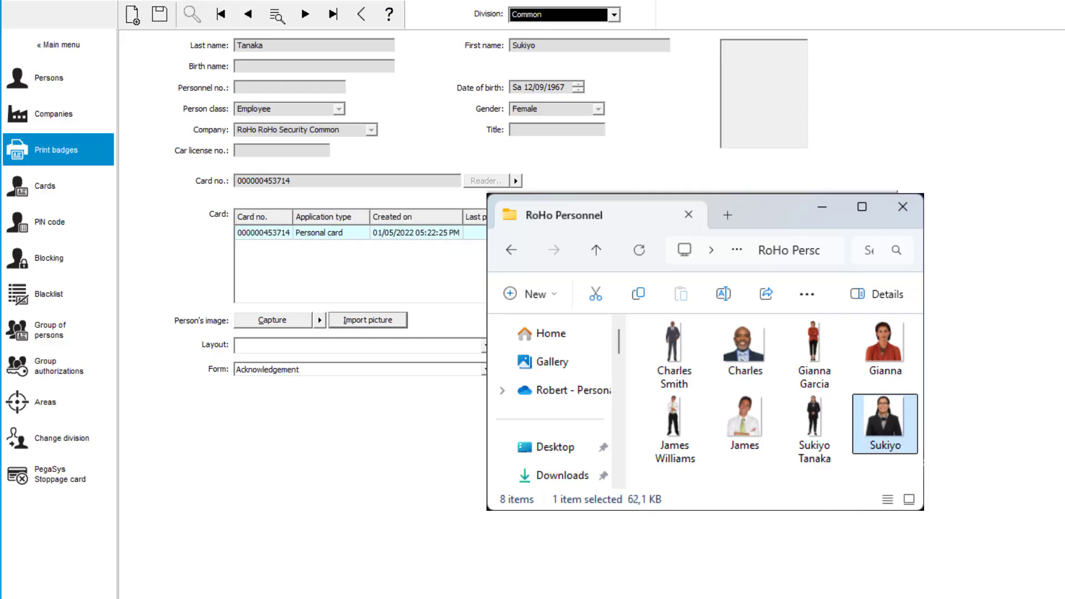
pyautogui.doubleClick(854, 439)
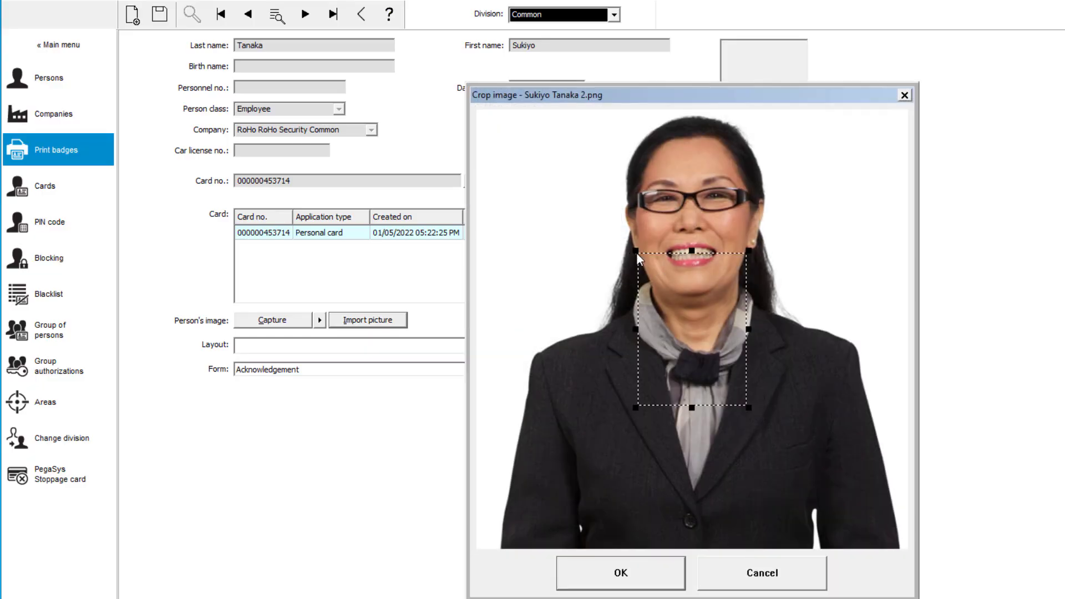
# - Crop the imported portrait to the employee's head and shoulders and apply it
pyautogui.moveTo(638, 258); pyautogui.dragTo(607, 109)
pyautogui.moveTo(718, 261); pyautogui.dragTo(809, 366)
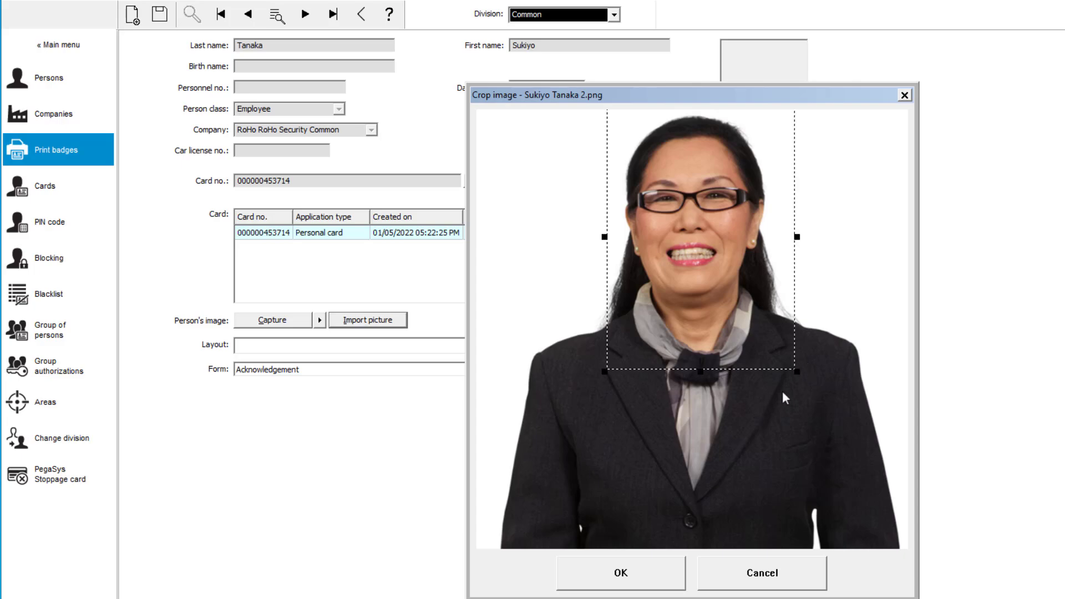
pyautogui.click(636, 570)
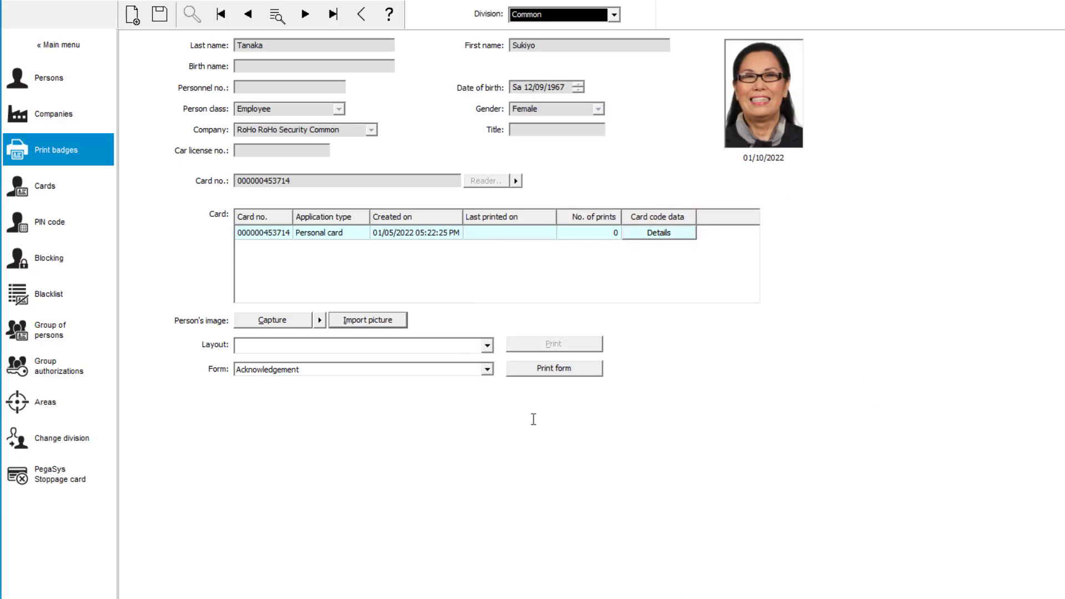
# - Go back to the second employee record and import the matching portrait from the RoHo Personnel folder, accepting the crop
pyautogui.click(253, 17)
pyautogui.click(370, 323)
pyautogui.click(745, 348)
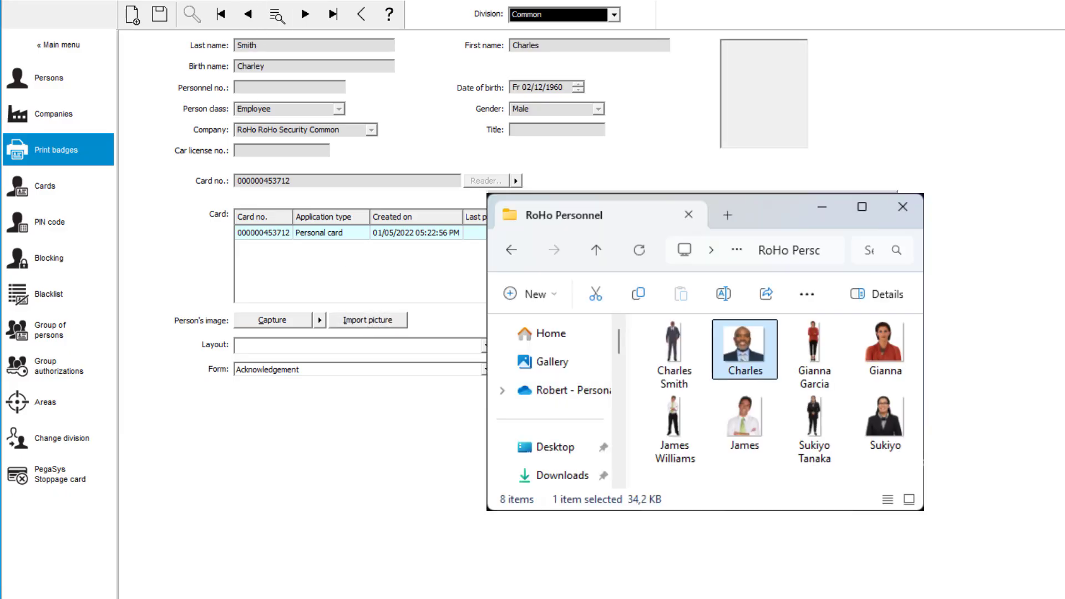
pyautogui.doubleClick(745, 348)
pyautogui.click(680, 569)
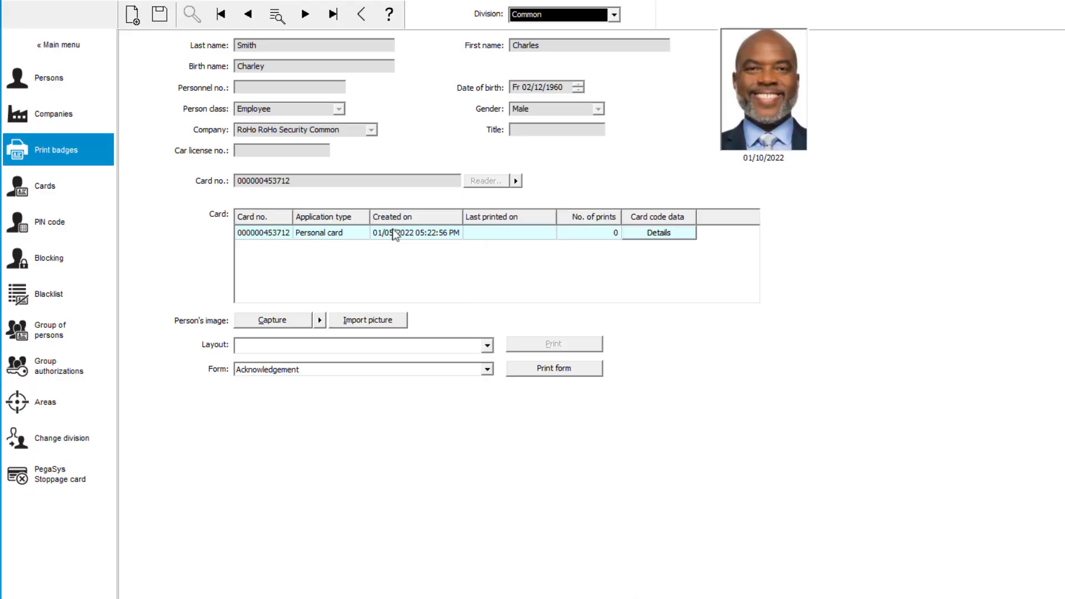
# - Go back to the first employee record and import the matching portrait picture, accepting the crop
pyautogui.click(249, 20)
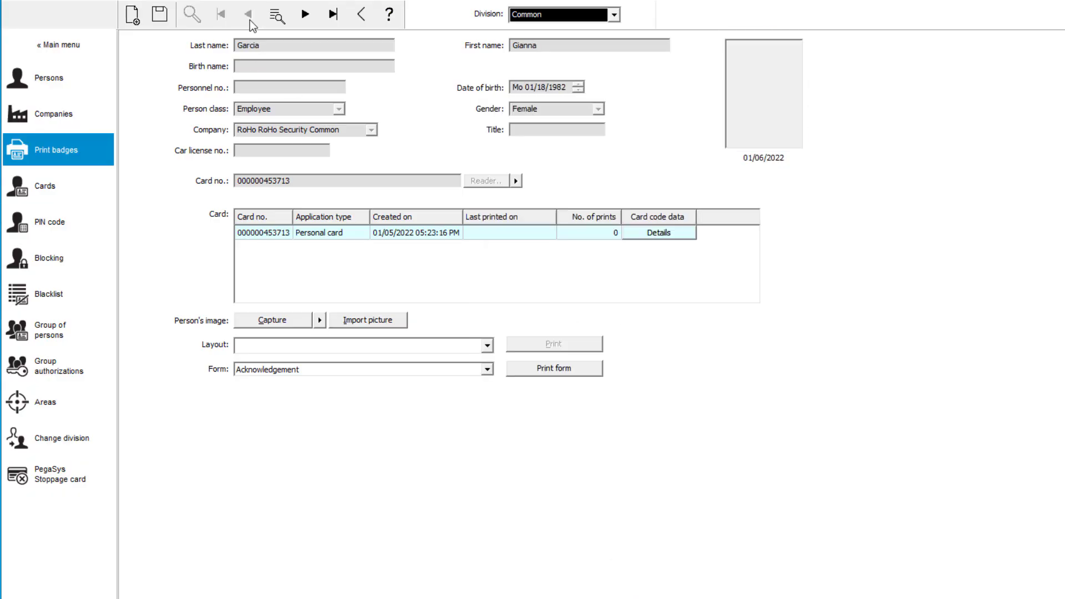
pyautogui.click(365, 324)
pyautogui.doubleClick(885, 340)
pyautogui.click(615, 571)
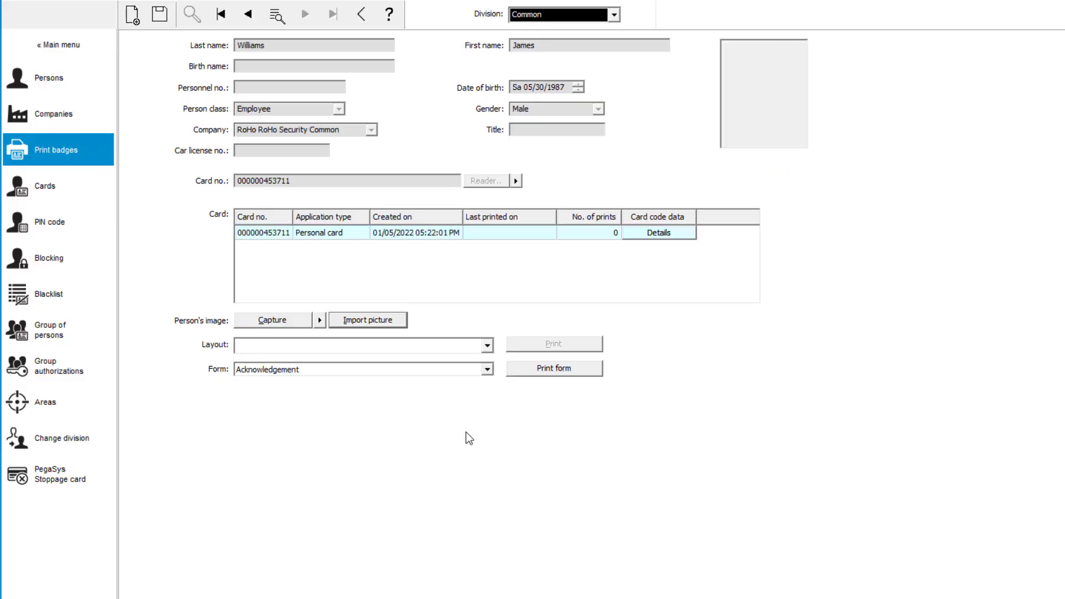
# - Import the matching portrait from the RoHo Personnel folder for the last employee record, accepting the crop
pyautogui.click(357, 322)
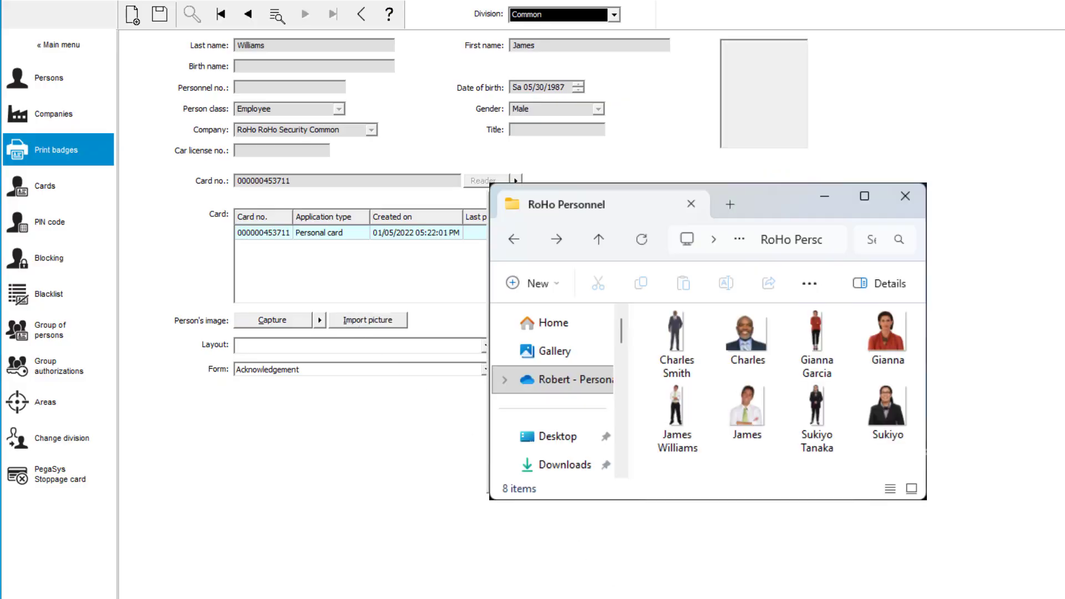
pyautogui.click(746, 413)
pyautogui.doubleClick(747, 413)
pyautogui.click(664, 571)
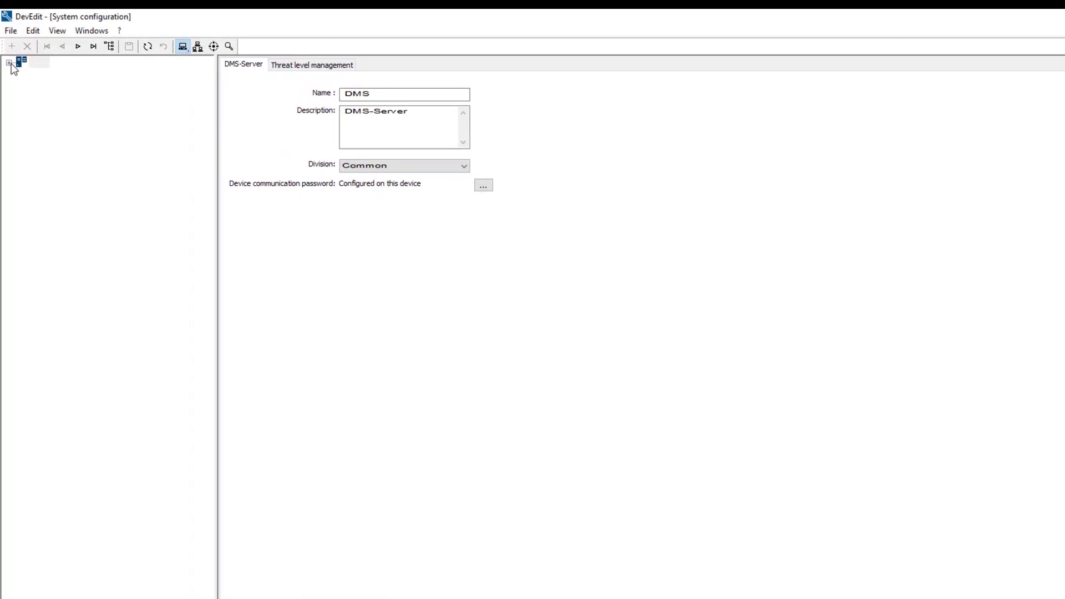
# - Switch to the DevEdit system configuration and examine the terminal signal allocation of the Main Entrance
pyautogui.click(9, 63)
pyautogui.click(21, 74)
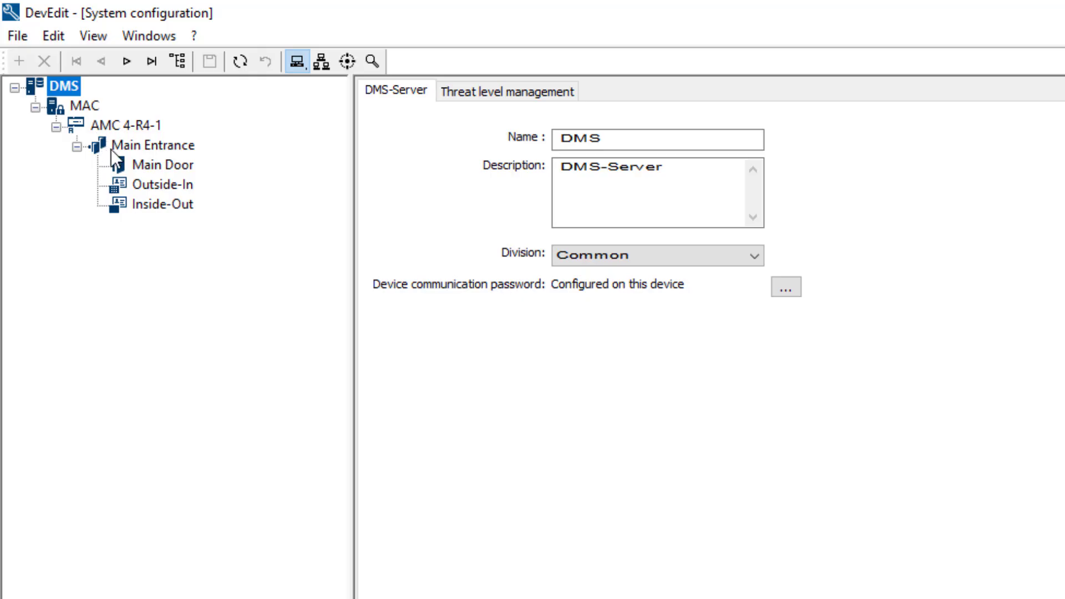
pyautogui.click(111, 148)
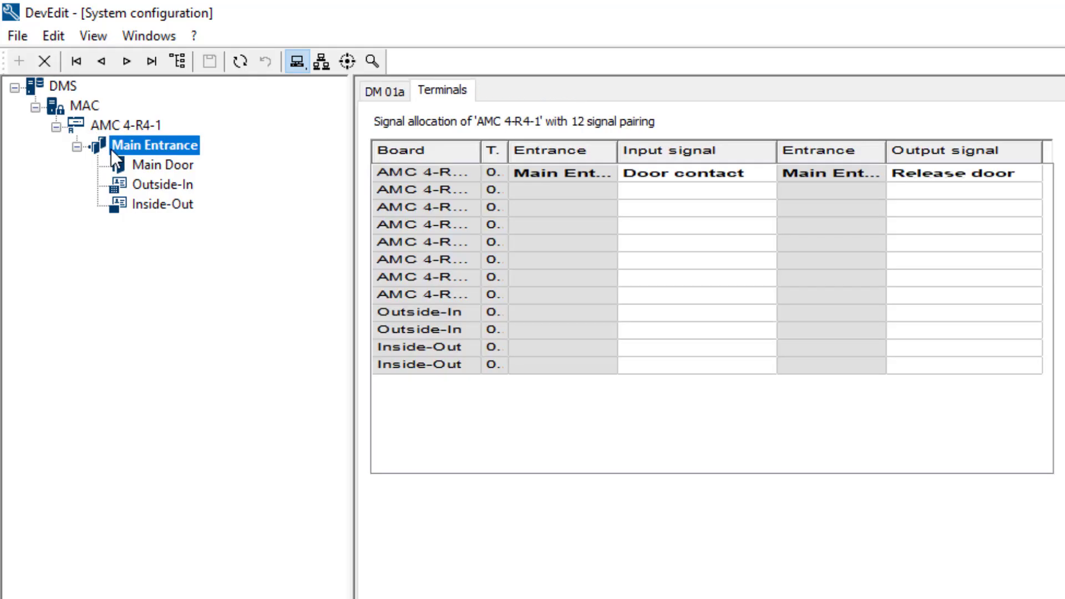
pyautogui.moveTo(427, 235); pyautogui.dragTo(911, 187)
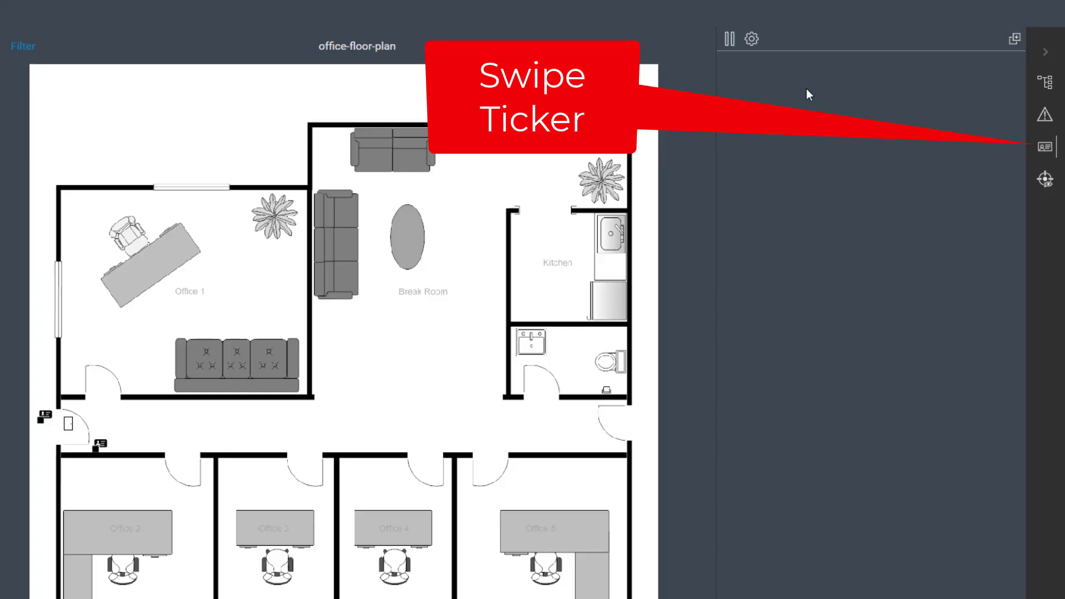
pyautogui.click(751, 39)
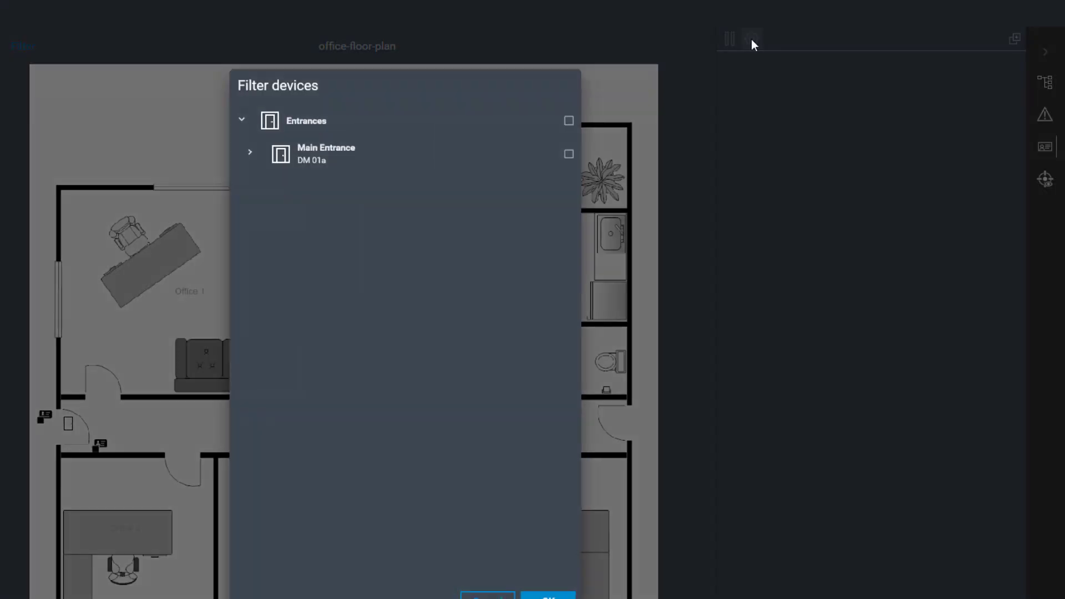
pyautogui.click(570, 122)
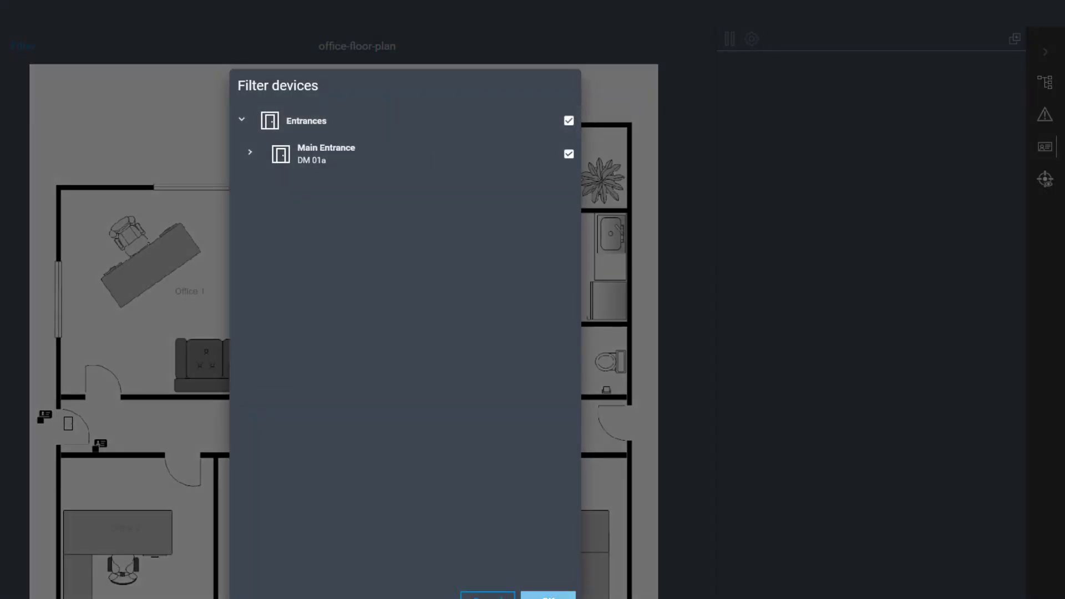
pyautogui.click(548, 595)
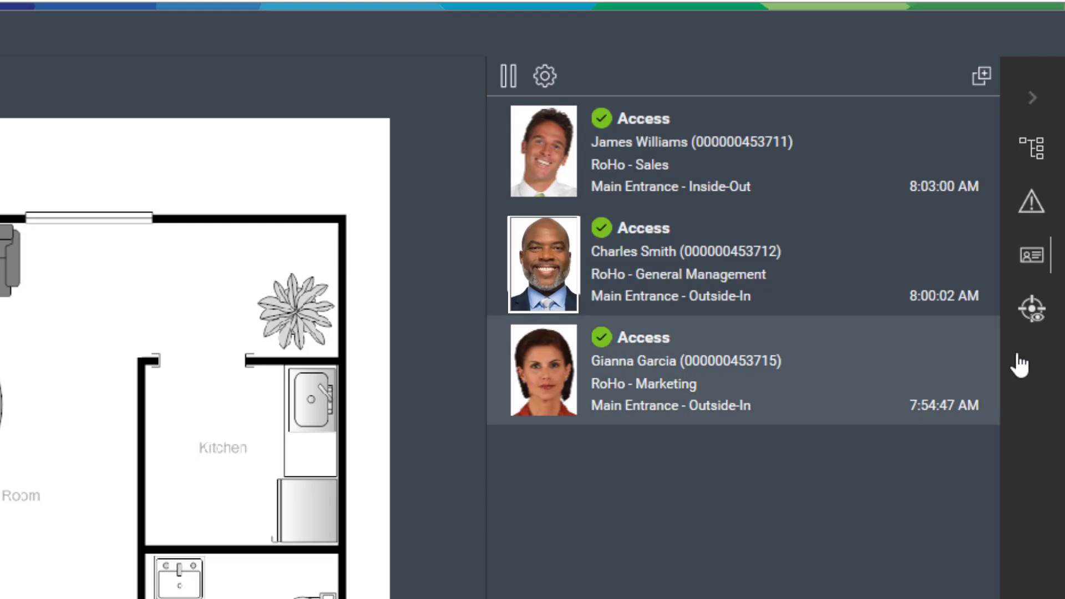
# - Check the person counts of the access areas and return to the Swipe Ticker
pyautogui.click(1043, 327)
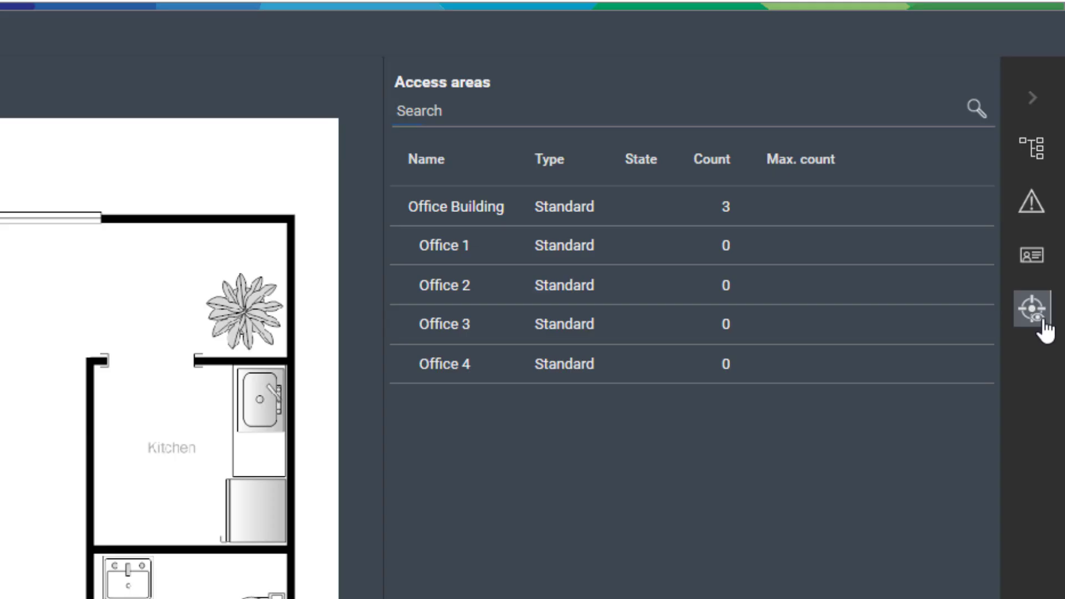
pyautogui.click(1030, 256)
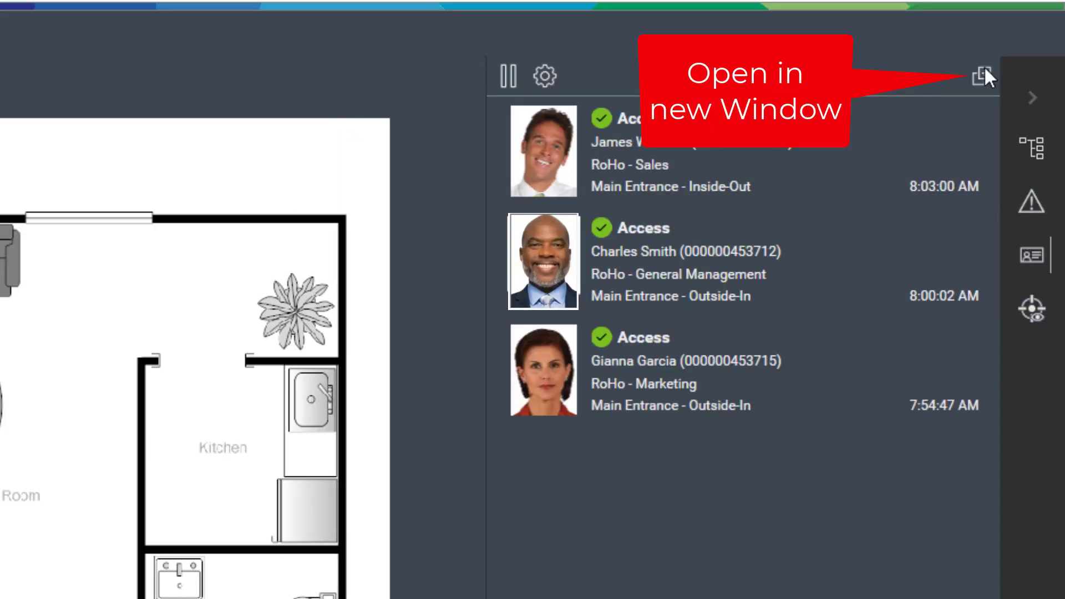